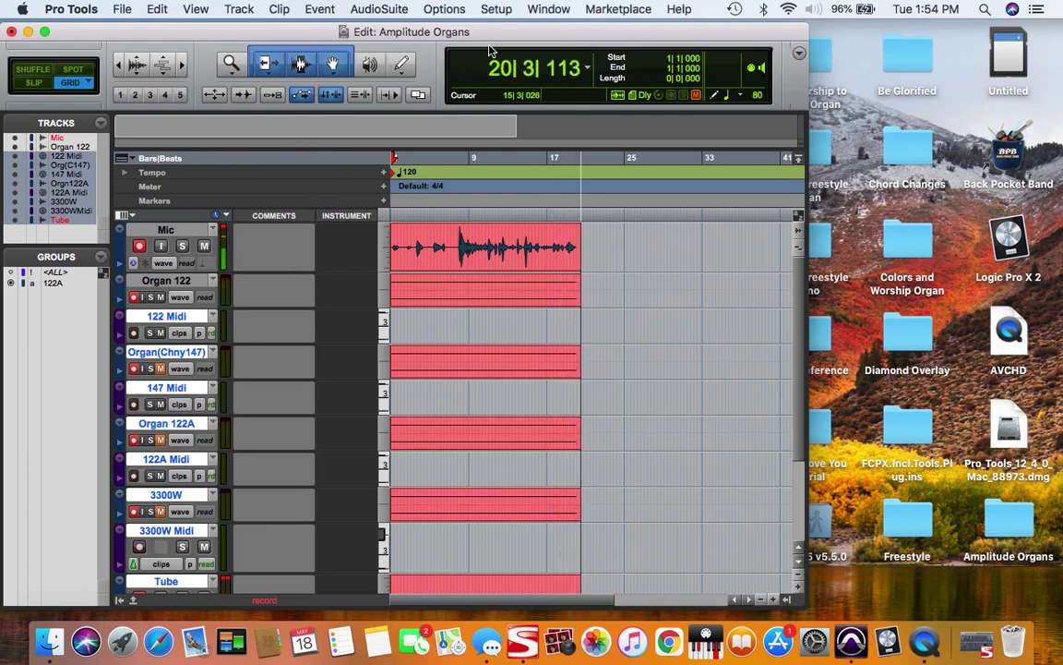
- Switch to FaceTime to show its camera view at different places on the desktop, and close it again
left_click(986, 10)
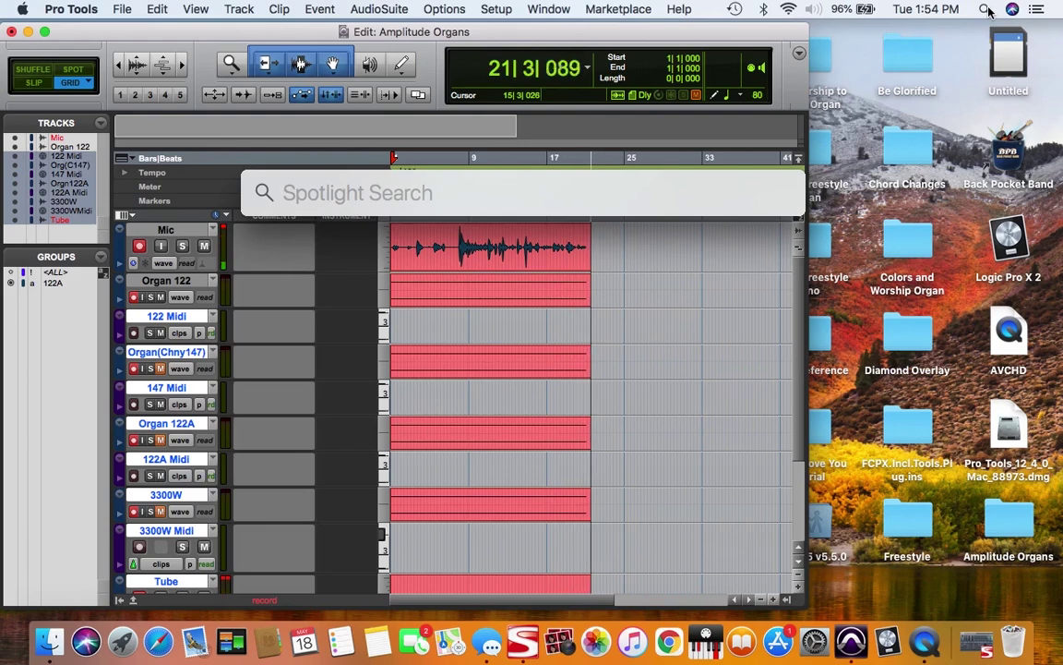
type("face")
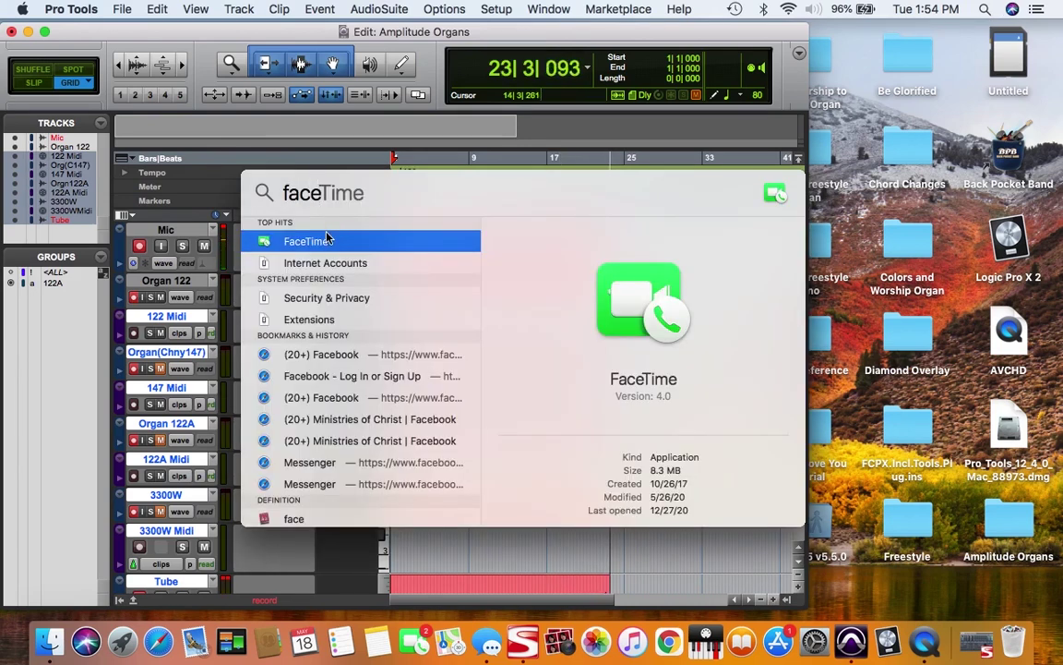
key("Escape")
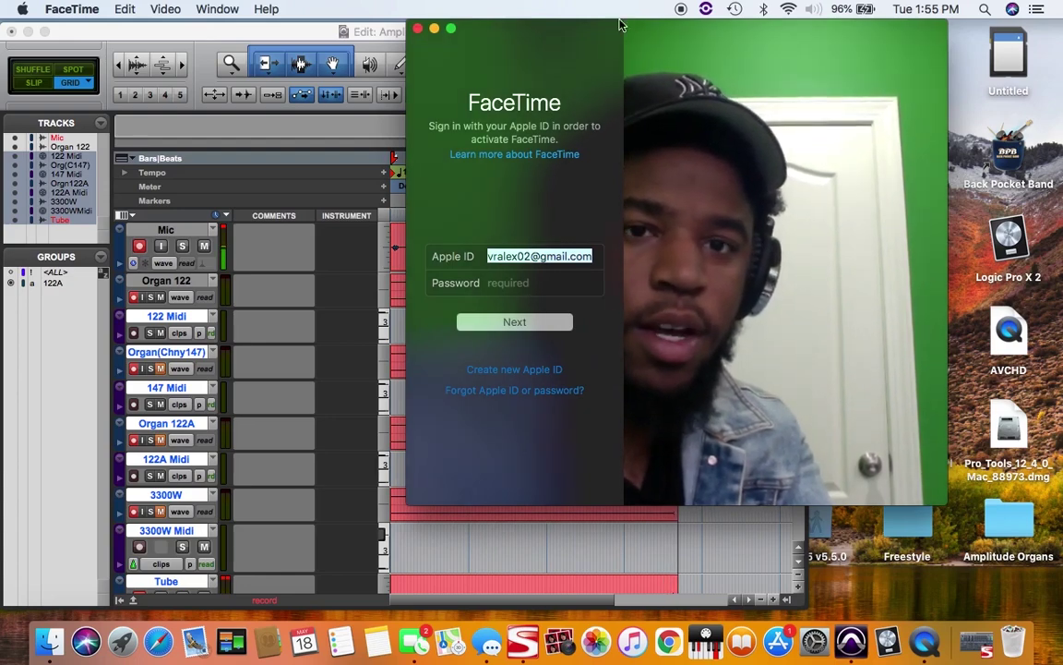
left_click_drag(543, 71, 639, 29)
left_click_drag(997, 506, 1029, 507)
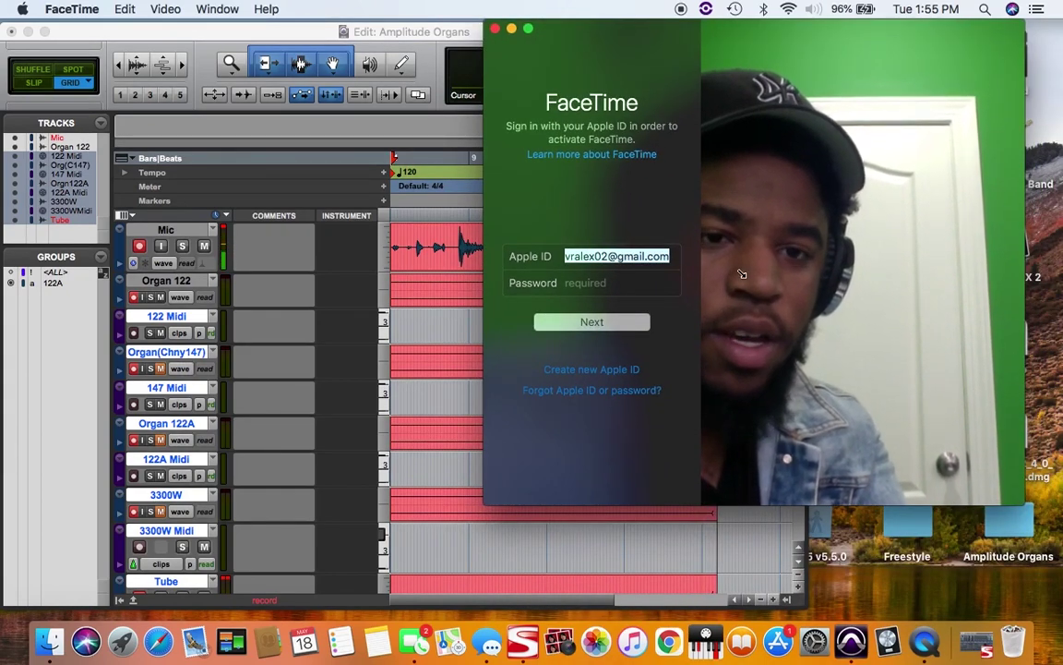
left_click_drag(590, 41, 126, 185)
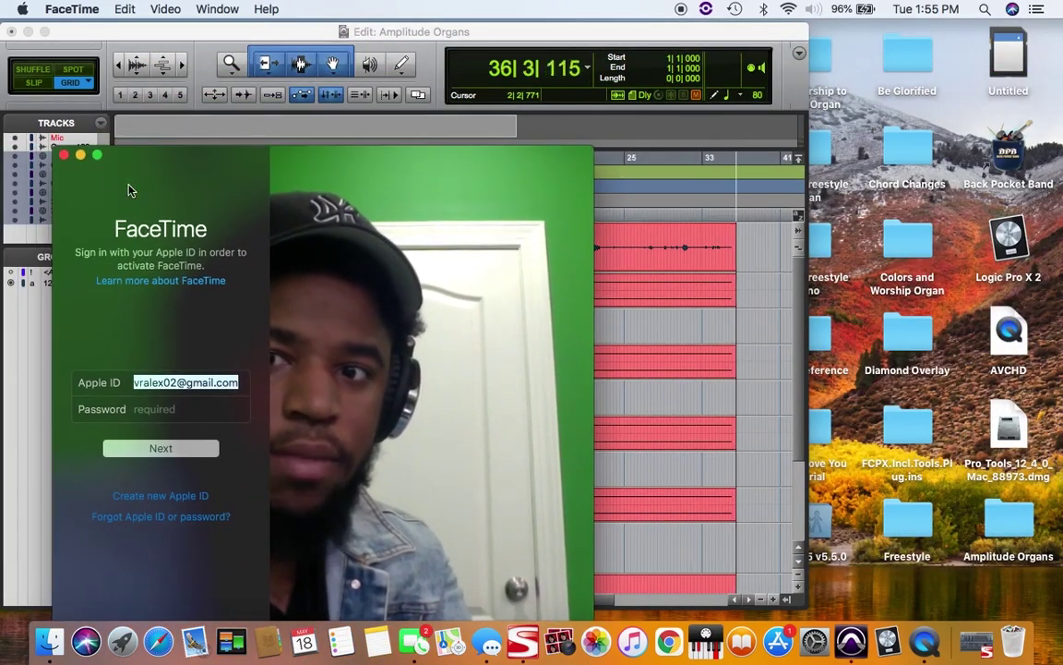
left_click(64, 155)
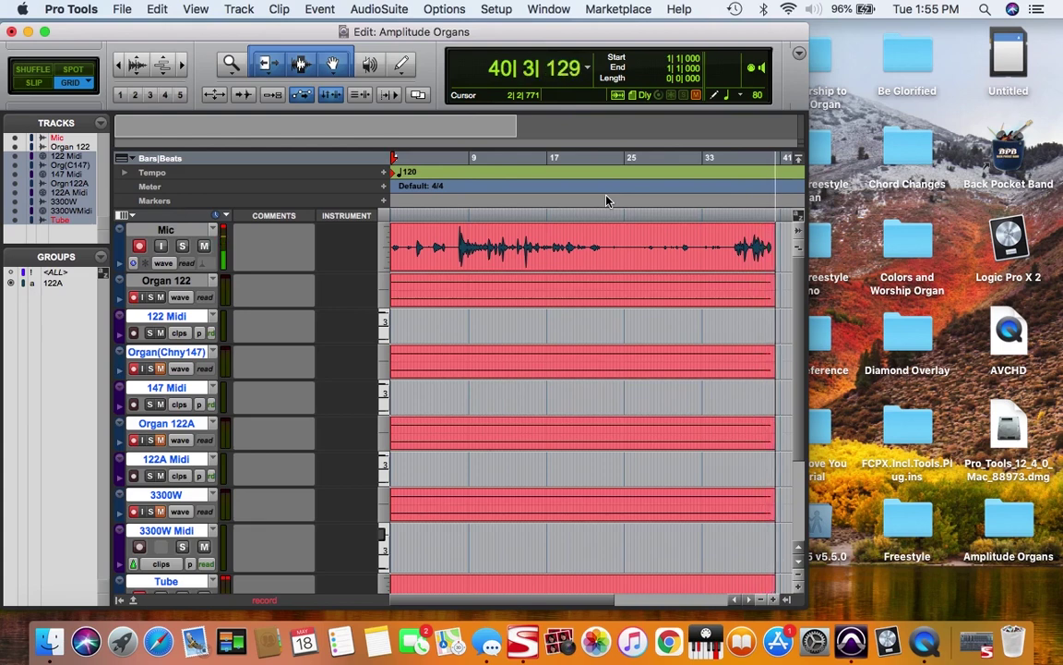
- Show the mixer and view the Leslie Type 122 amp in the Organ 122 track's AmpliTube plug-in, closing both windows again
key("super+equal")
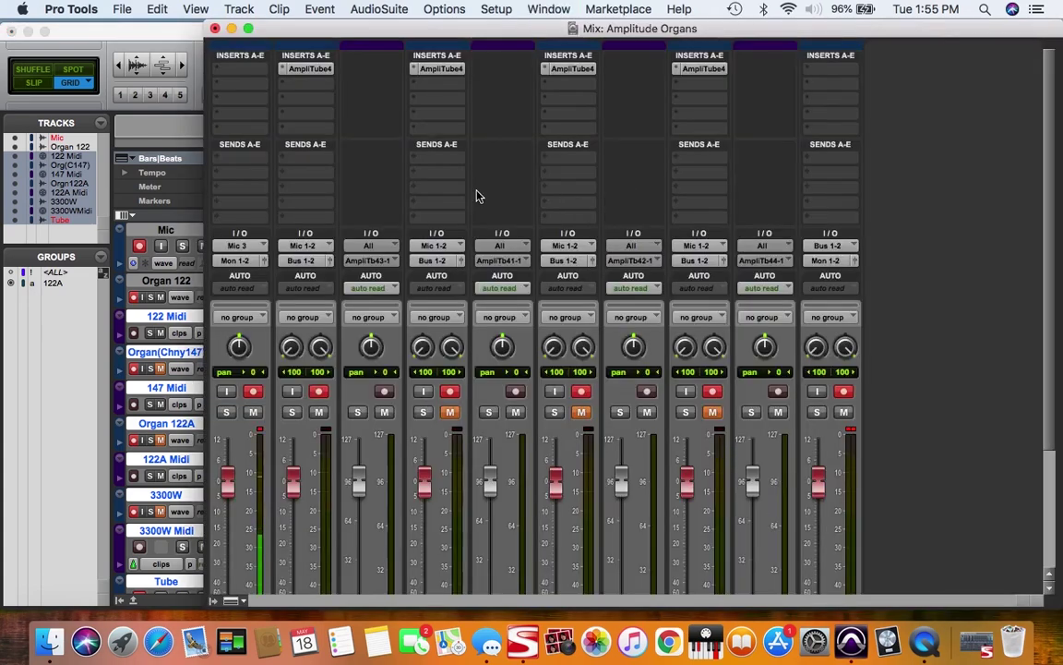
left_click(310, 69)
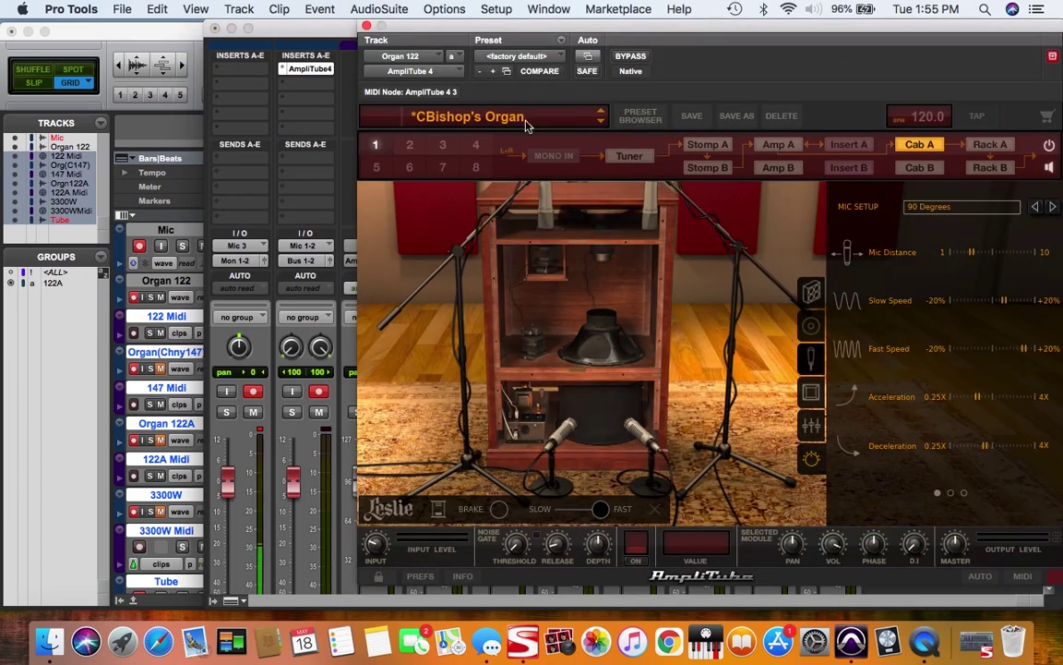
left_click(778, 145)
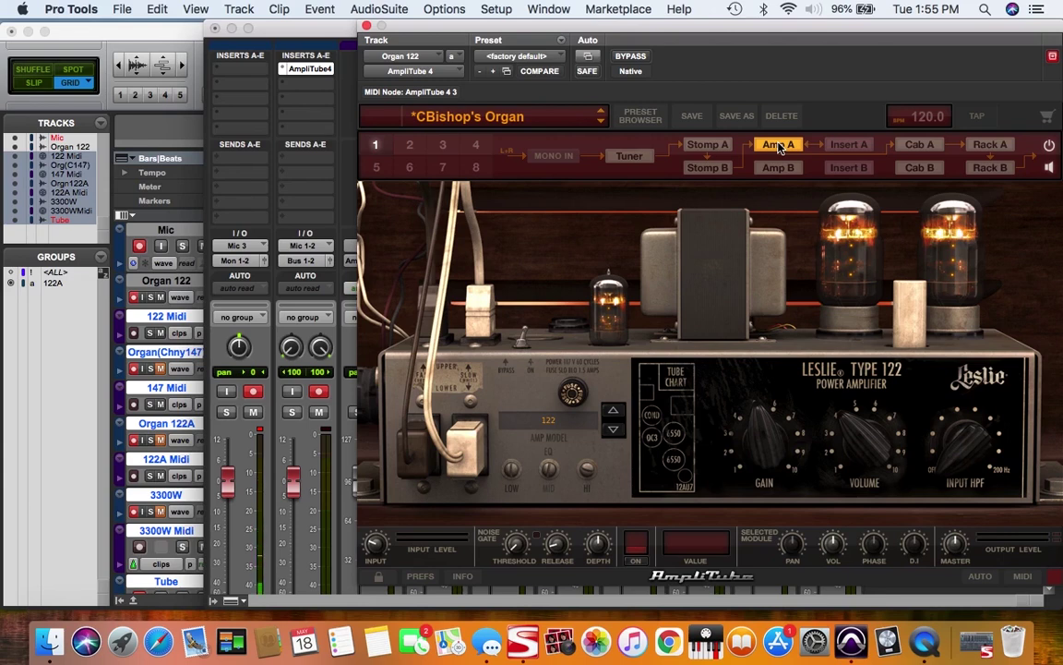
left_click(214, 28)
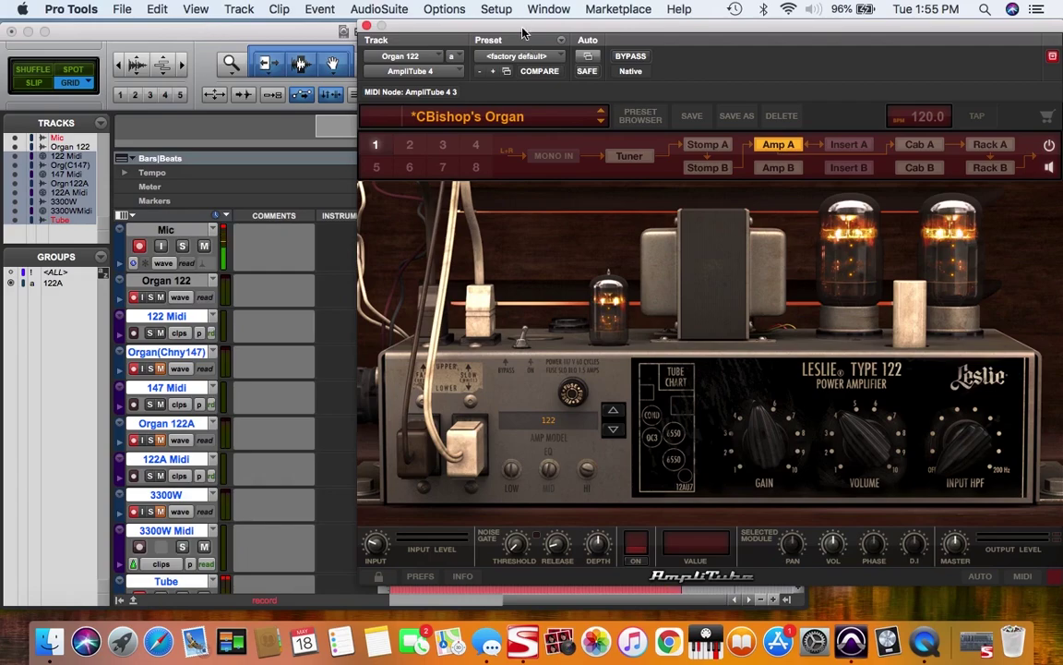
left_click_drag(521, 33, 486, 40)
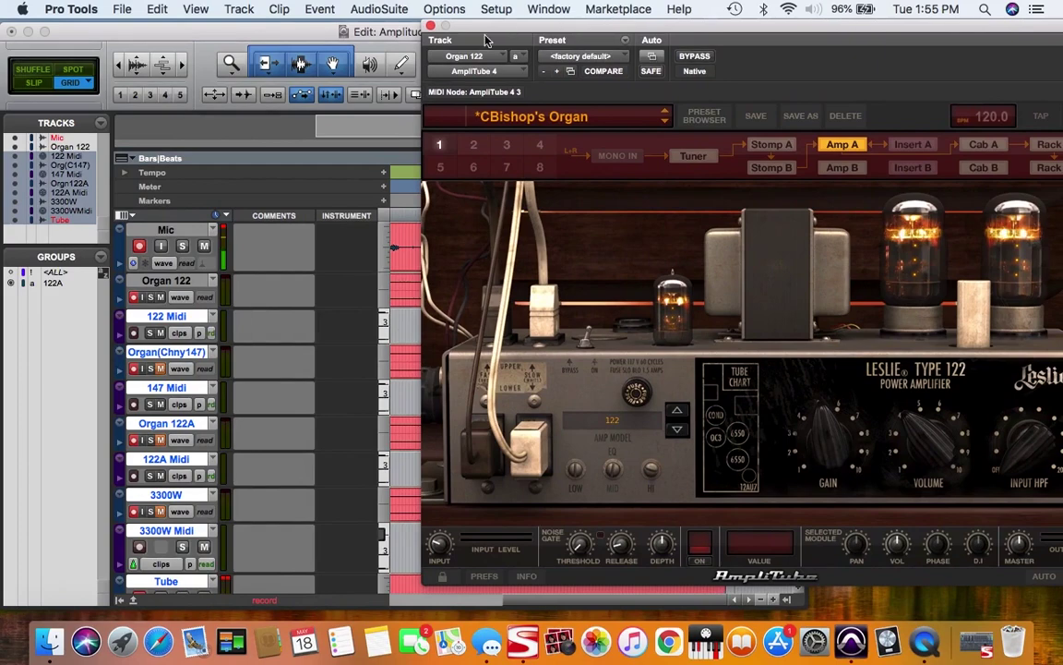
left_click(431, 25)
- View the Leslie Type 147 amp in the AmpliTube insert of the 147 organ track, and return to the Edit window
key("super+equal")
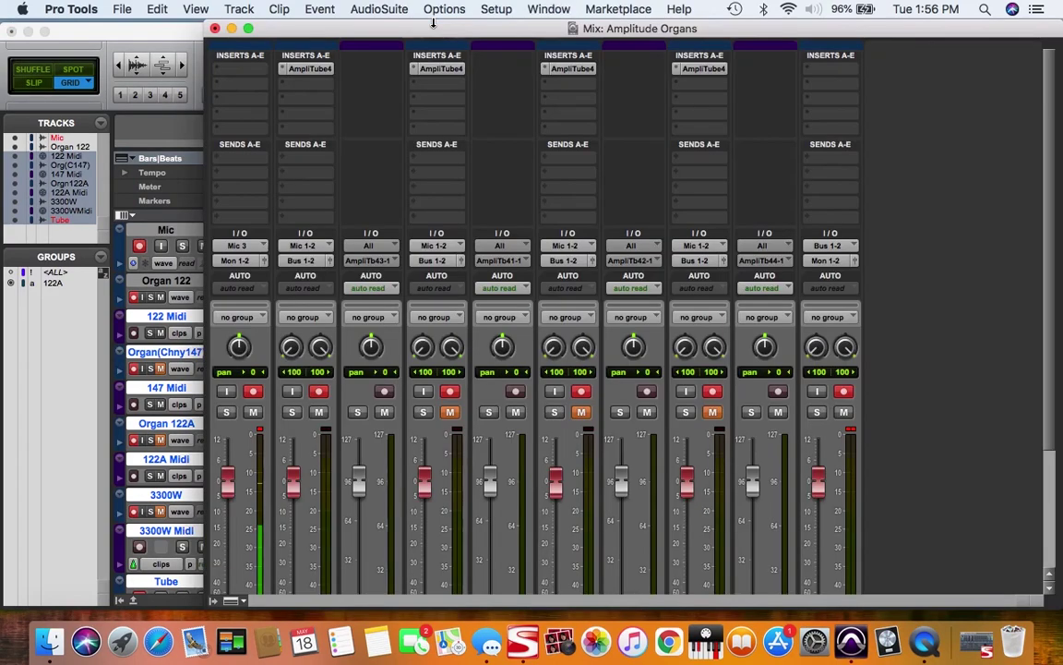
left_click(439, 70)
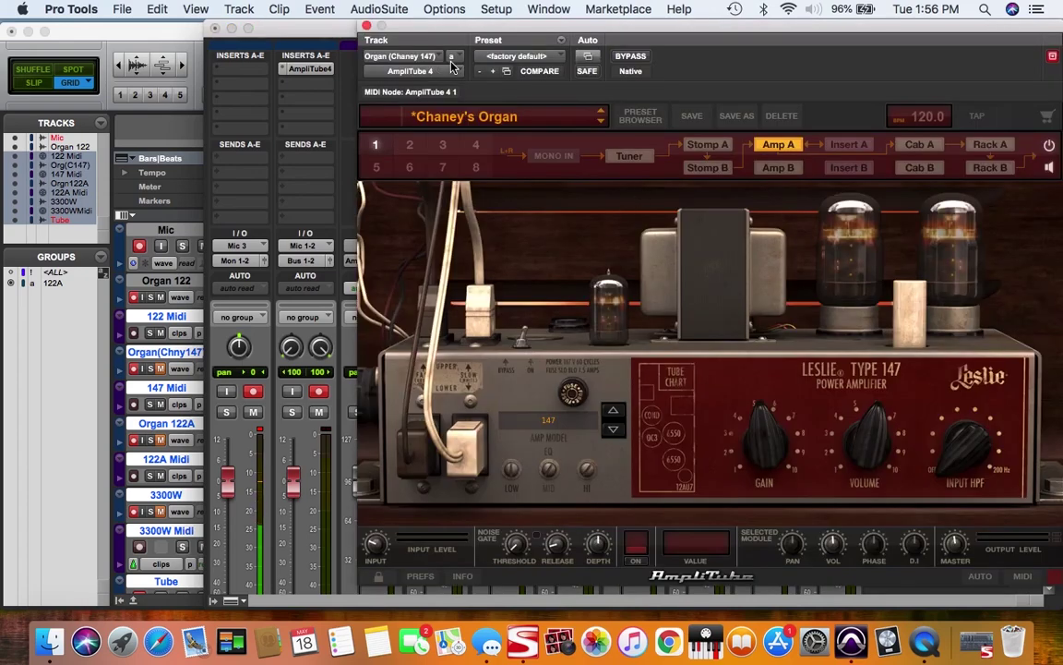
left_click(366, 24)
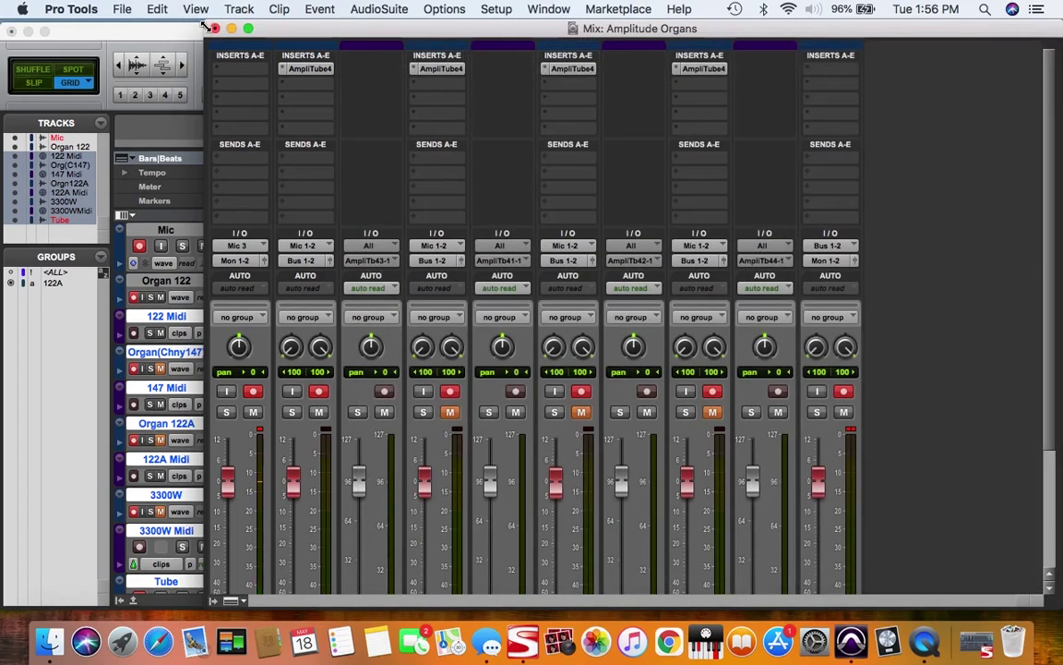
left_click(214, 29)
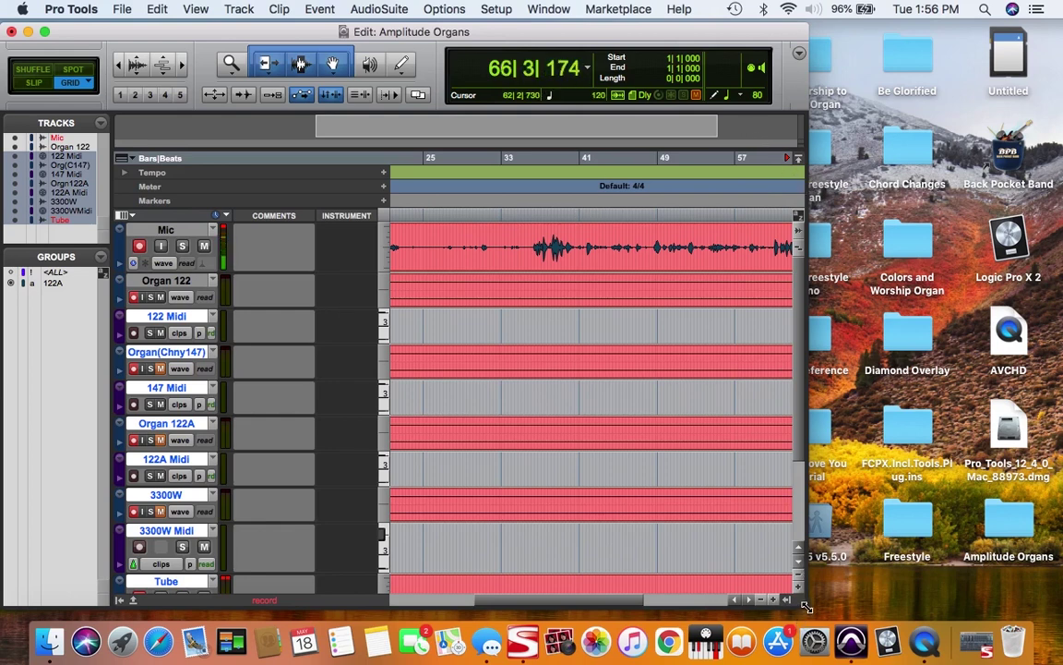
- Enlarge the Edit window to nearly the full screen width and record-enable the 122 Midi track
left_click_drag(807, 606, 1055, 632)
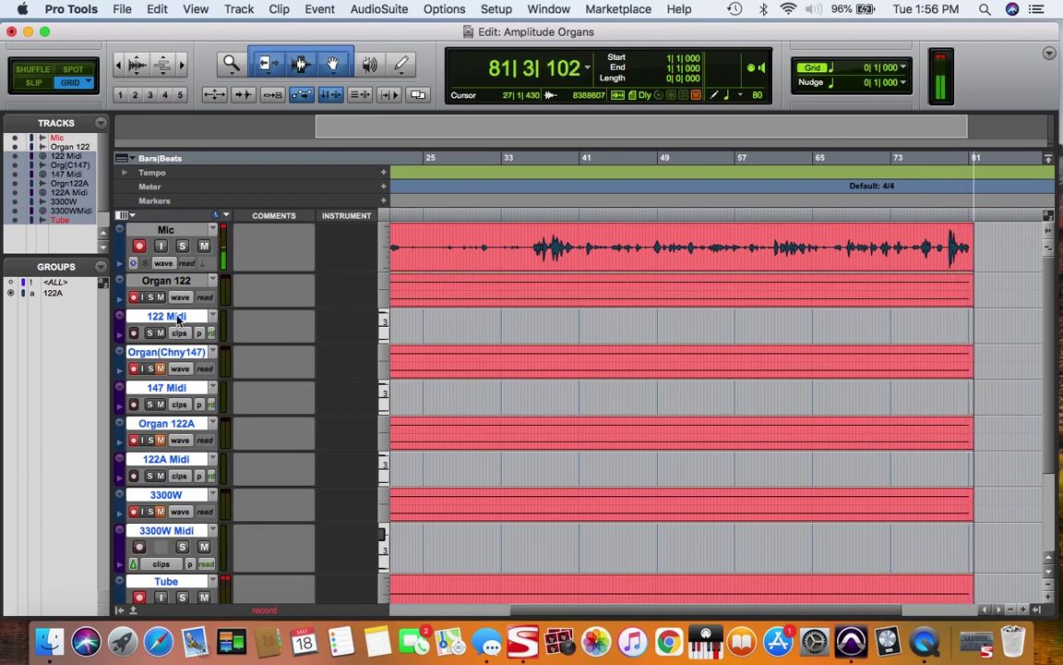
left_click(134, 333)
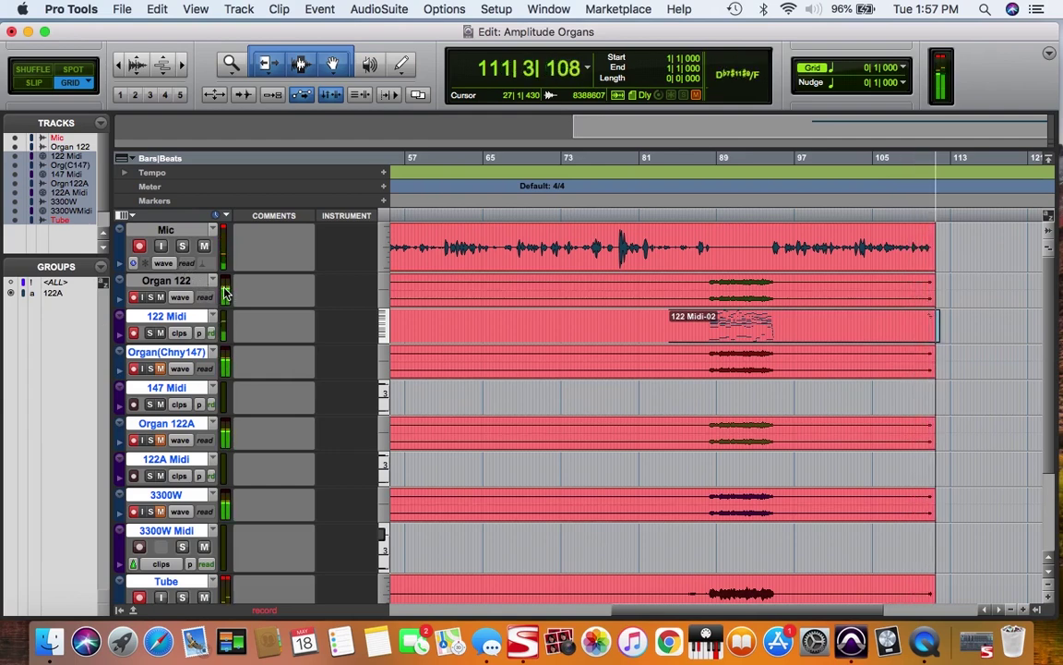
- Examine the Cab A Leslie cabinet in the Organ 122 track's AmpliTube plug-in, and move the mixer to uncover the track list
key("super+equal")
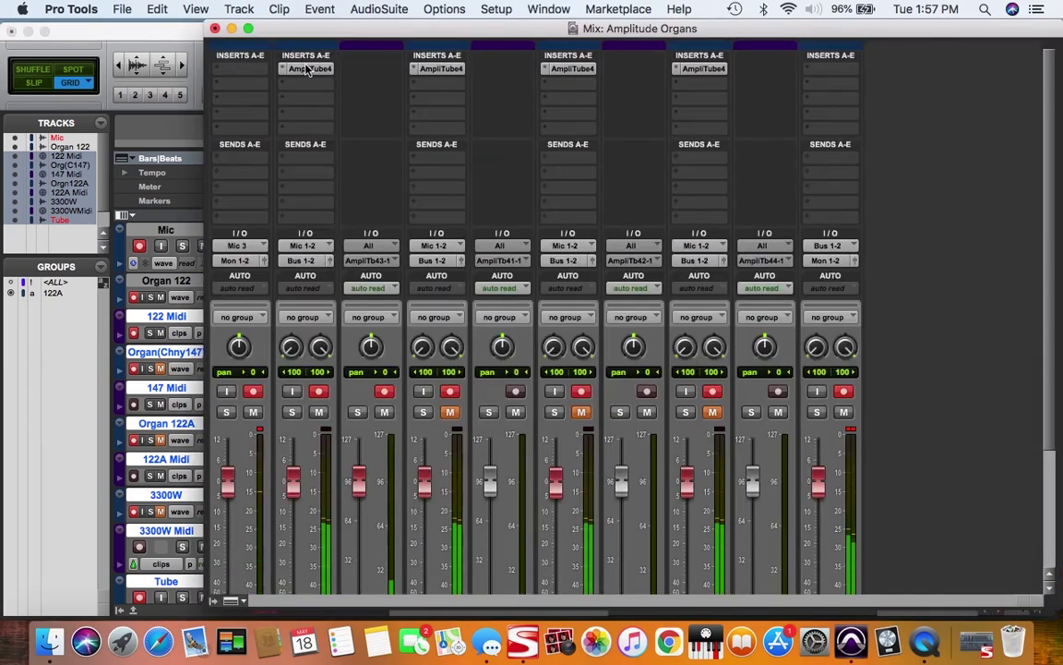
left_click(306, 70)
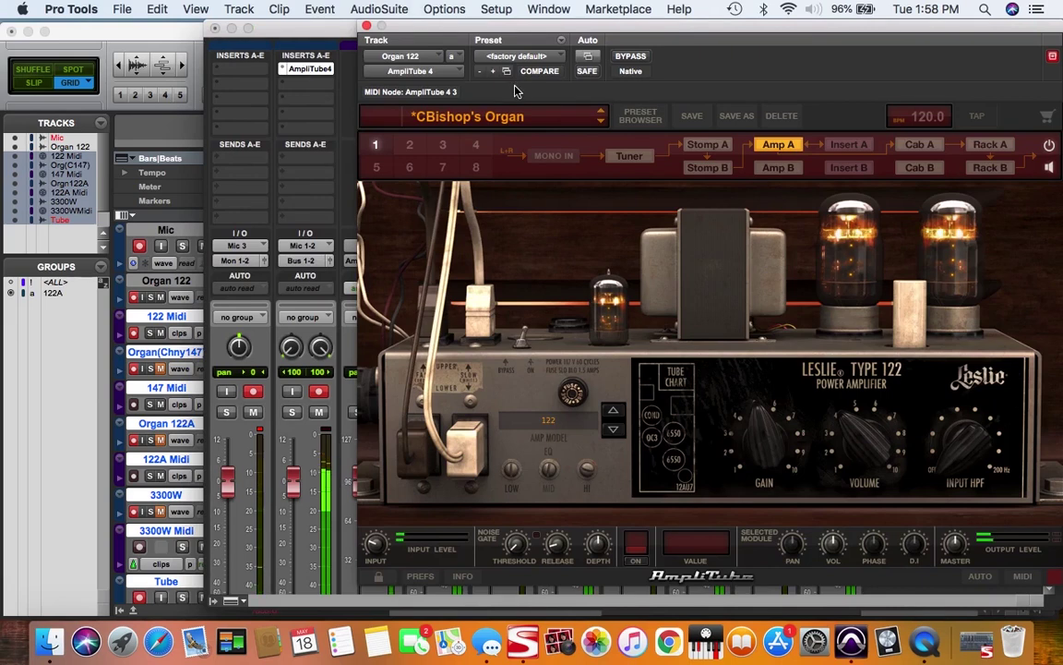
left_click(919, 146)
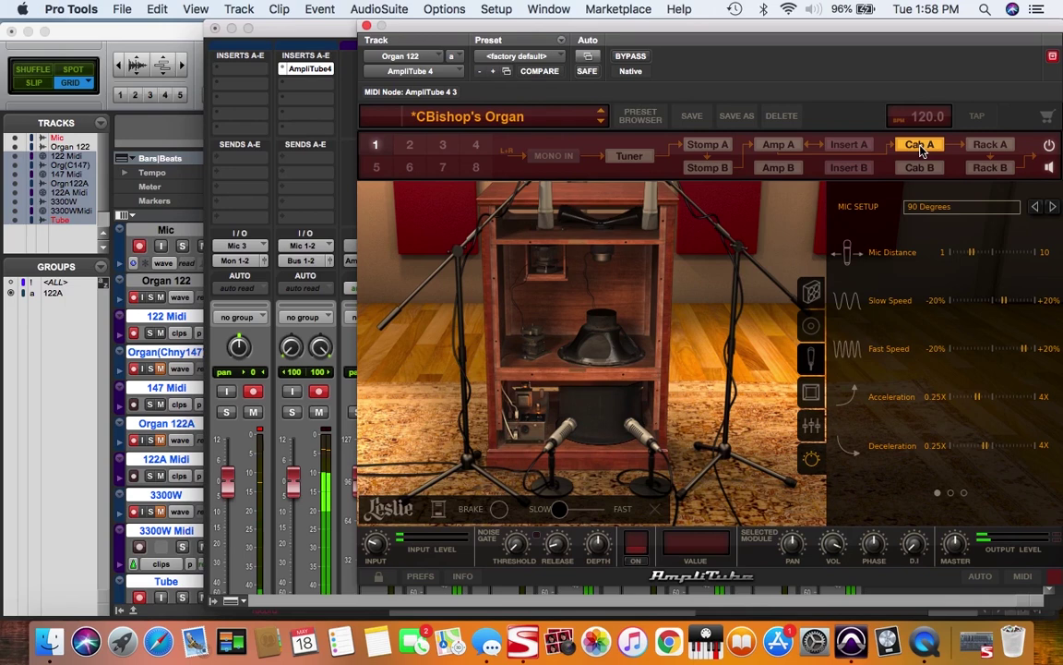
left_click(366, 25)
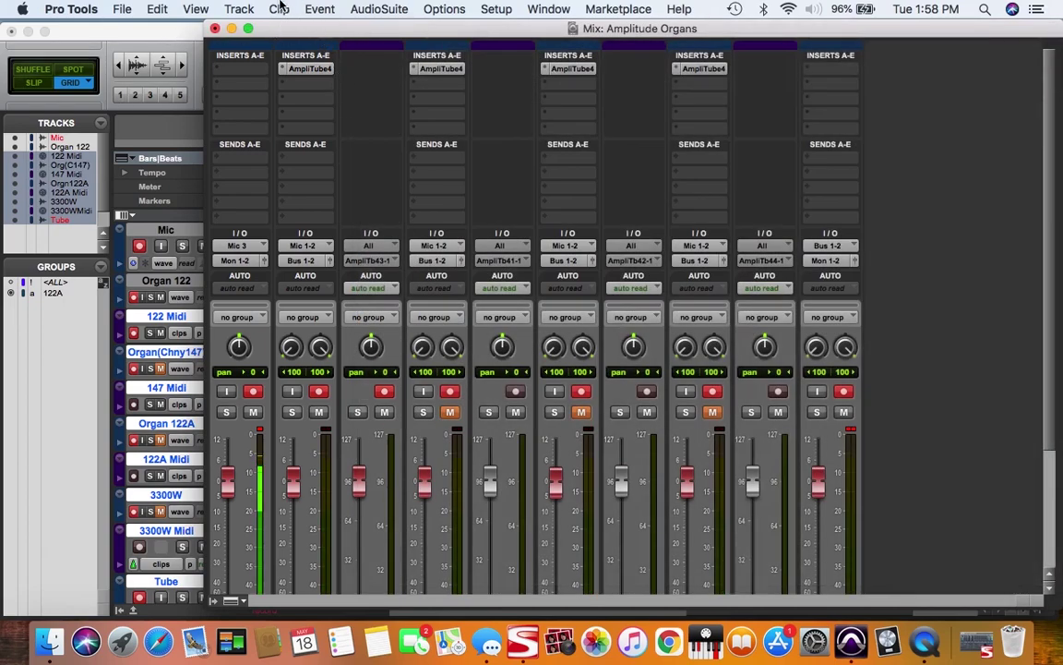
left_click_drag(300, 33, 458, 480)
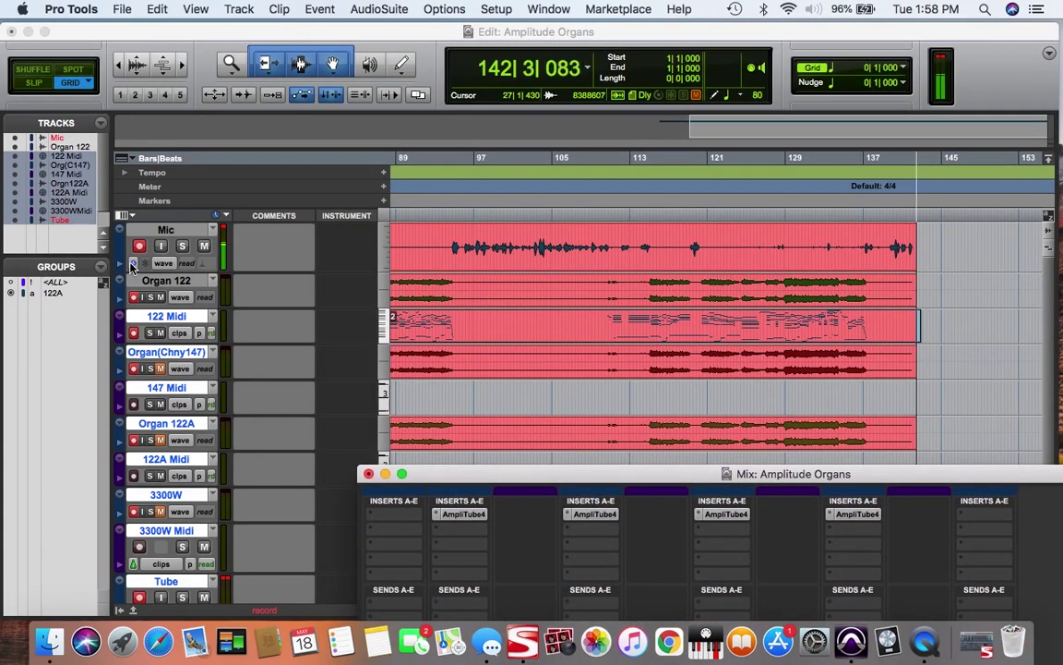
- Take the 122 Midi track out of record and record-enable the 147 Midi track instead
left_click(130, 320)
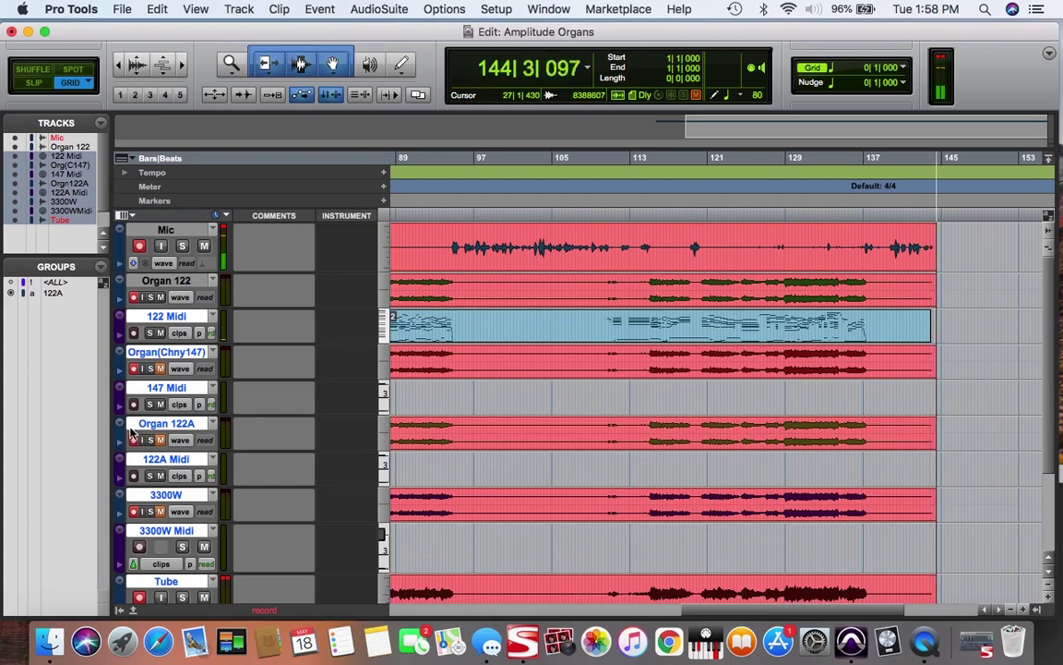
left_click(134, 404)
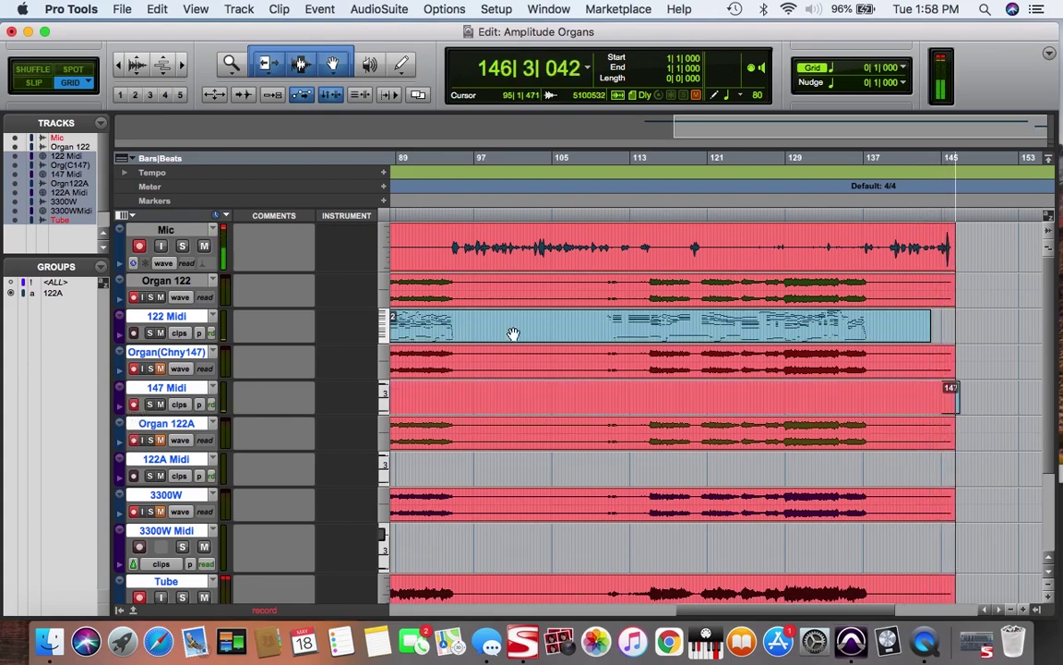
- Show the mixer and view the AmpliTube amp on the 147 organ track, and go back to the Edit window
key("super+equal")
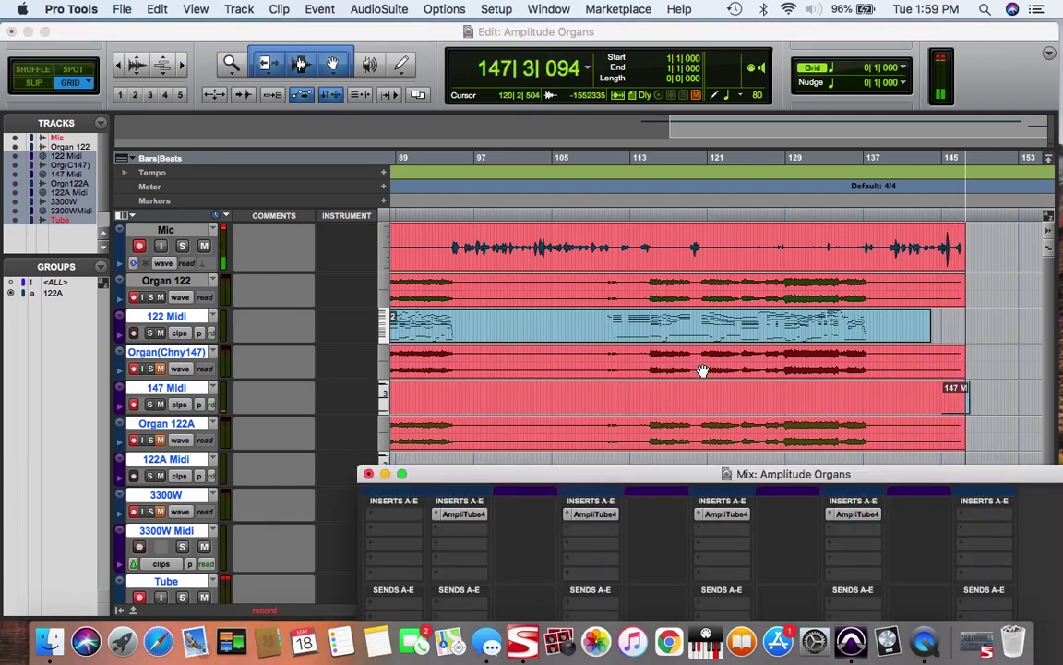
left_click(592, 516)
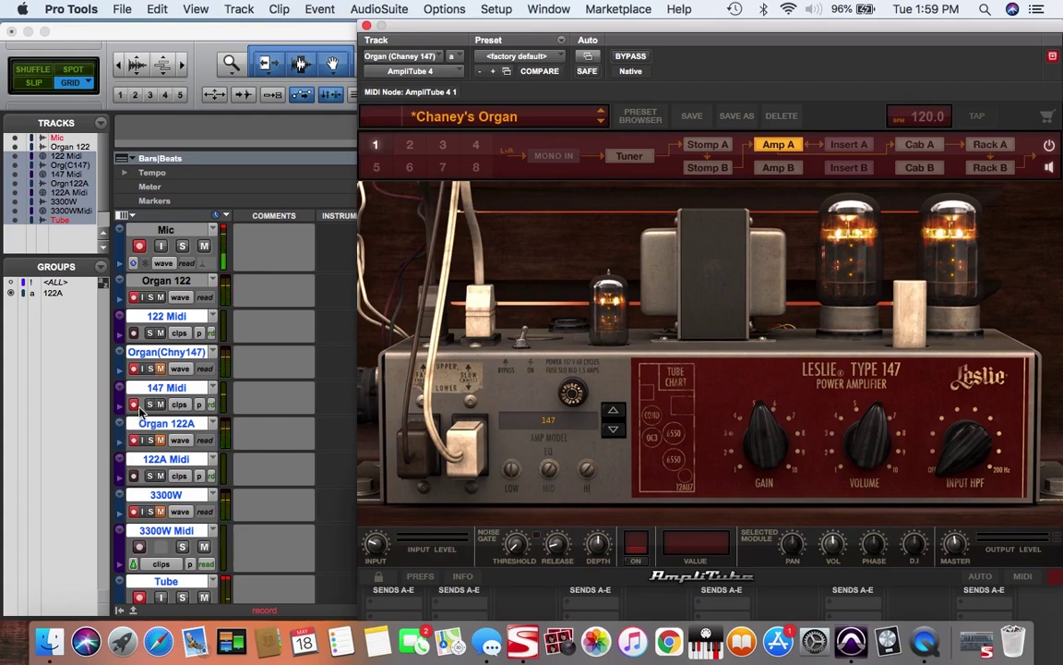
left_click(365, 26)
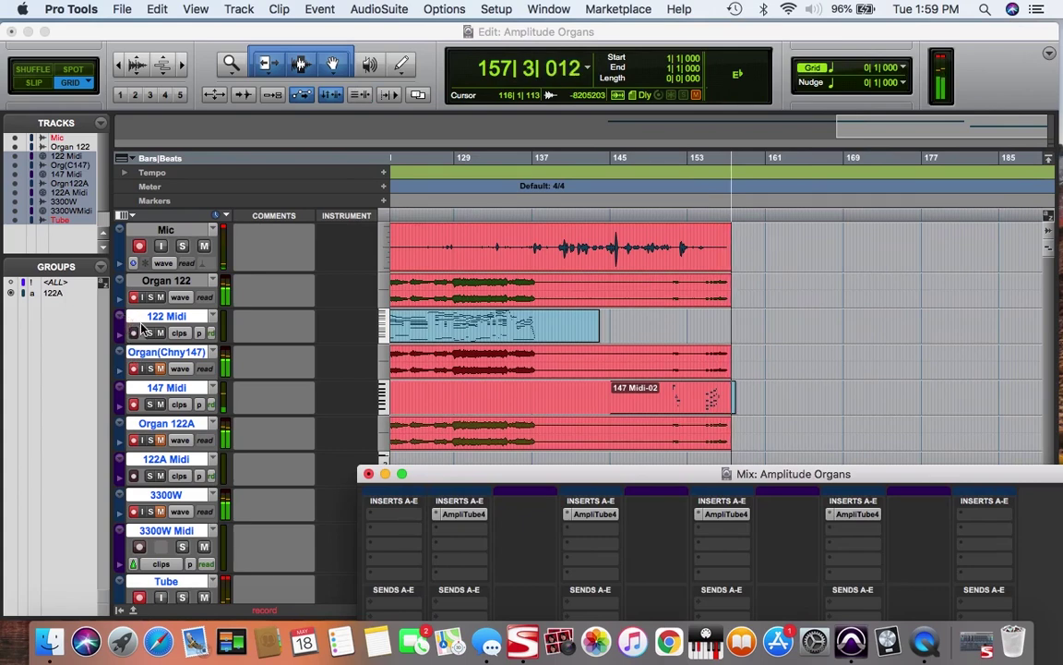
key("super+equal")
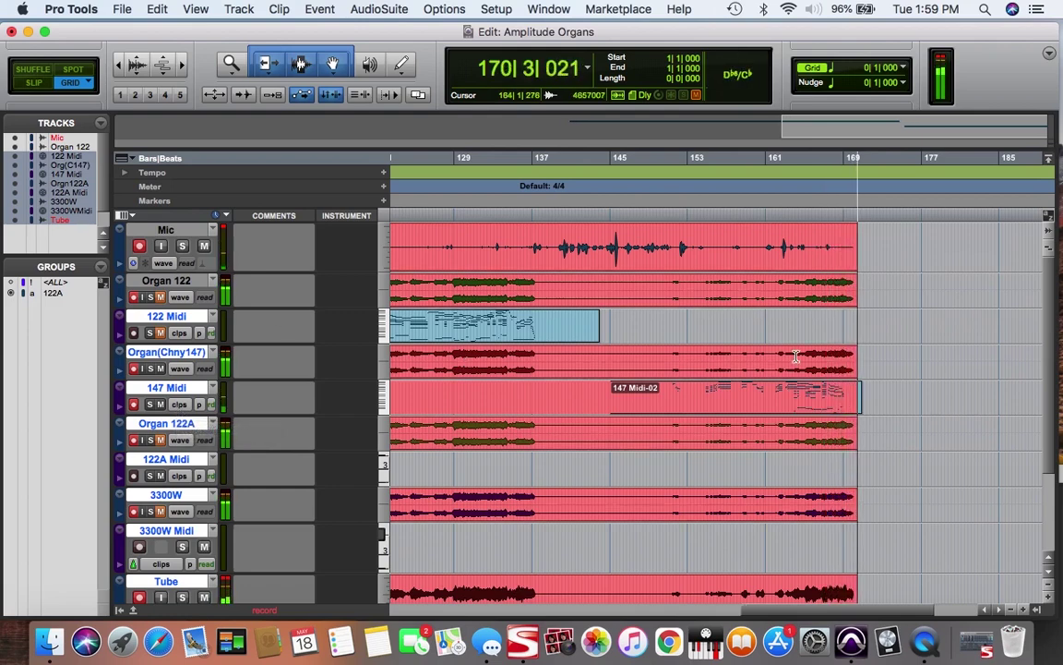
- Bring the mixer back and reopen the 147 organ track's AmpliTube plug-in to watch its levels while playing, and close the plug-in
key("super+equal")
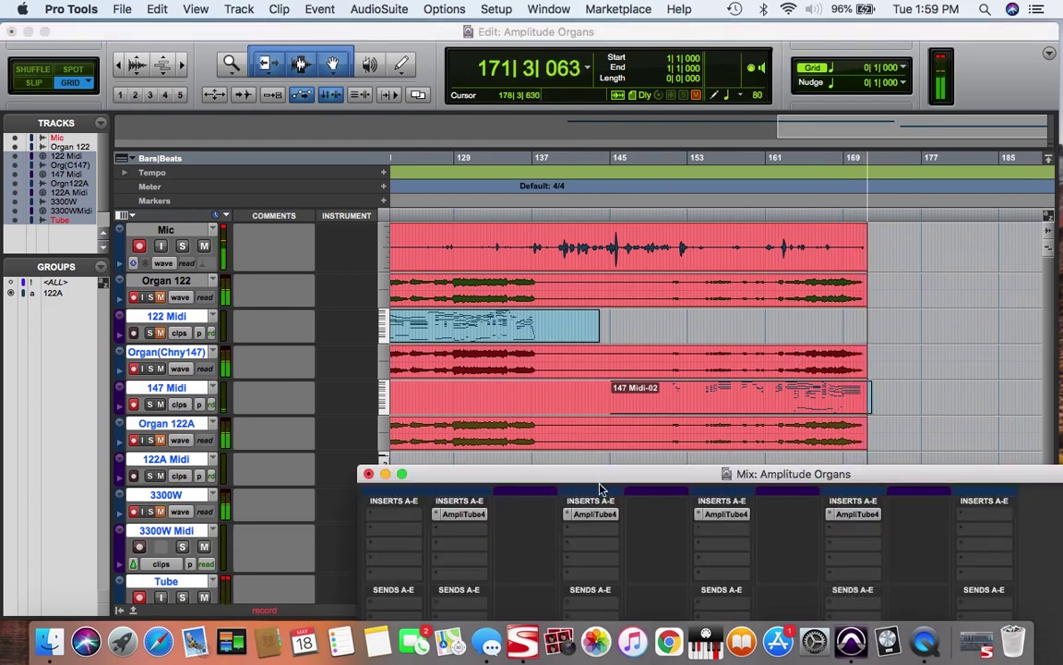
key("space")
left_click(592, 513)
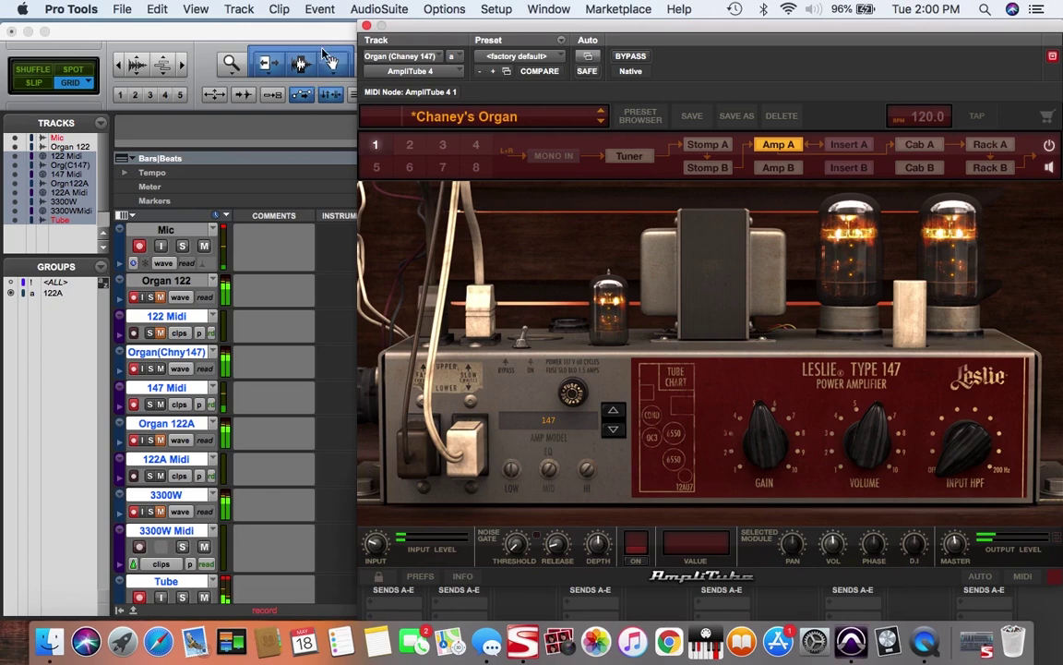
left_click(367, 27)
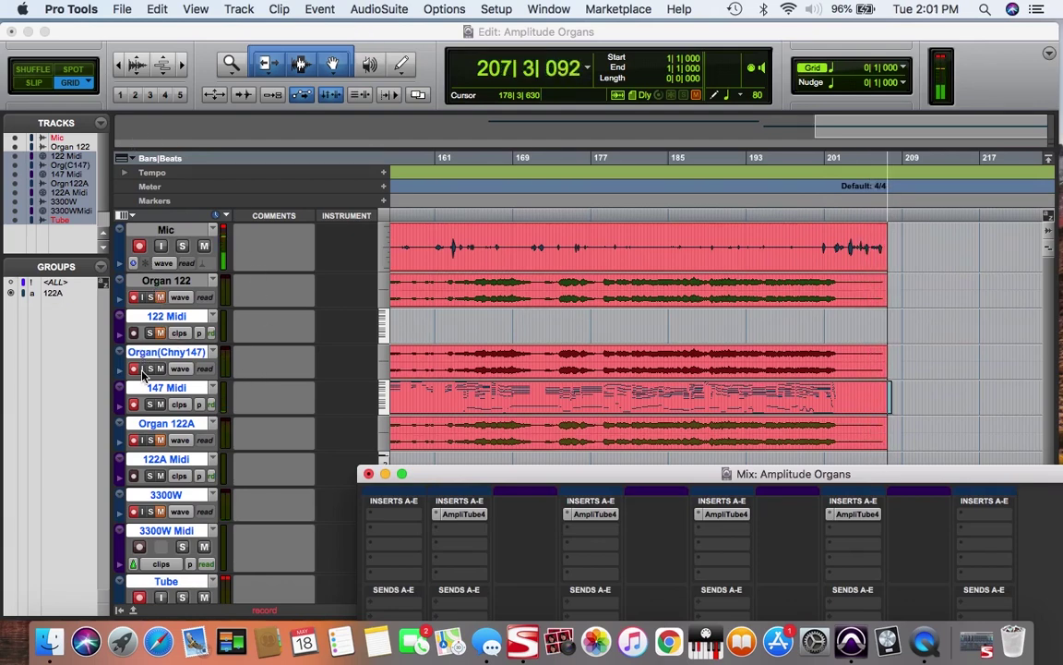
- Mute the 147 organ audio track and switch record-enable from the 147 Midi track to the 122A Midi track
left_click(162, 369)
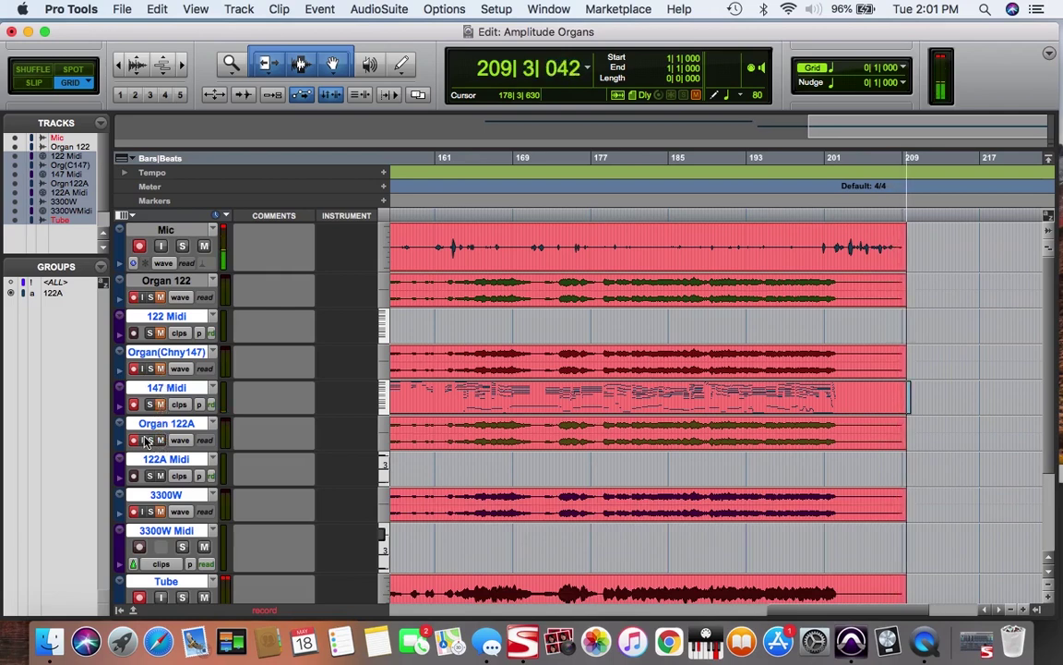
left_click(133, 405)
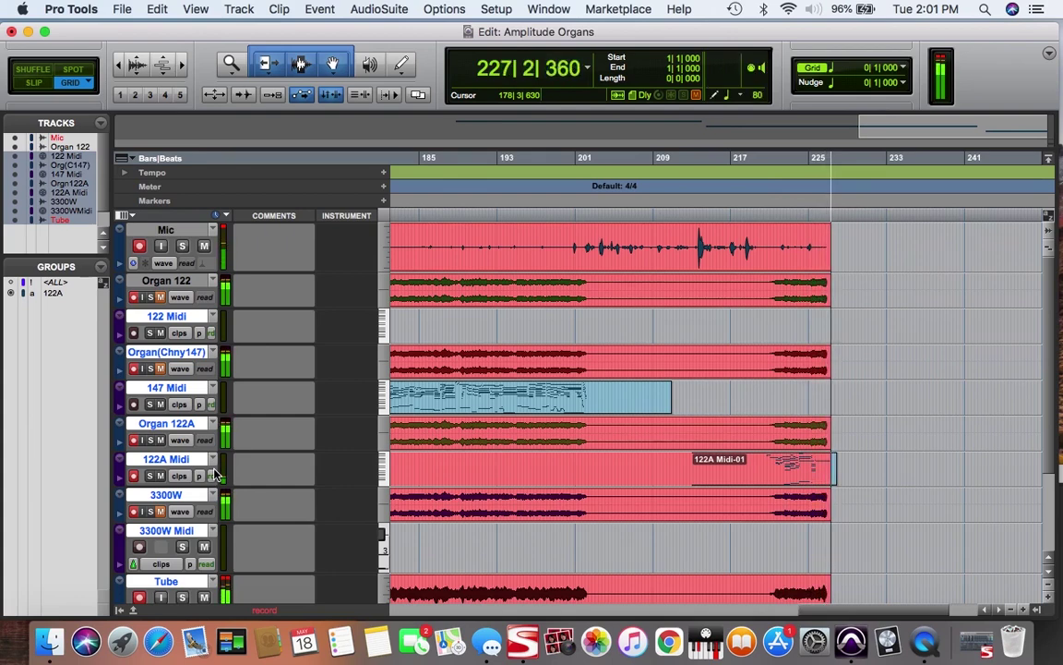
key("space")
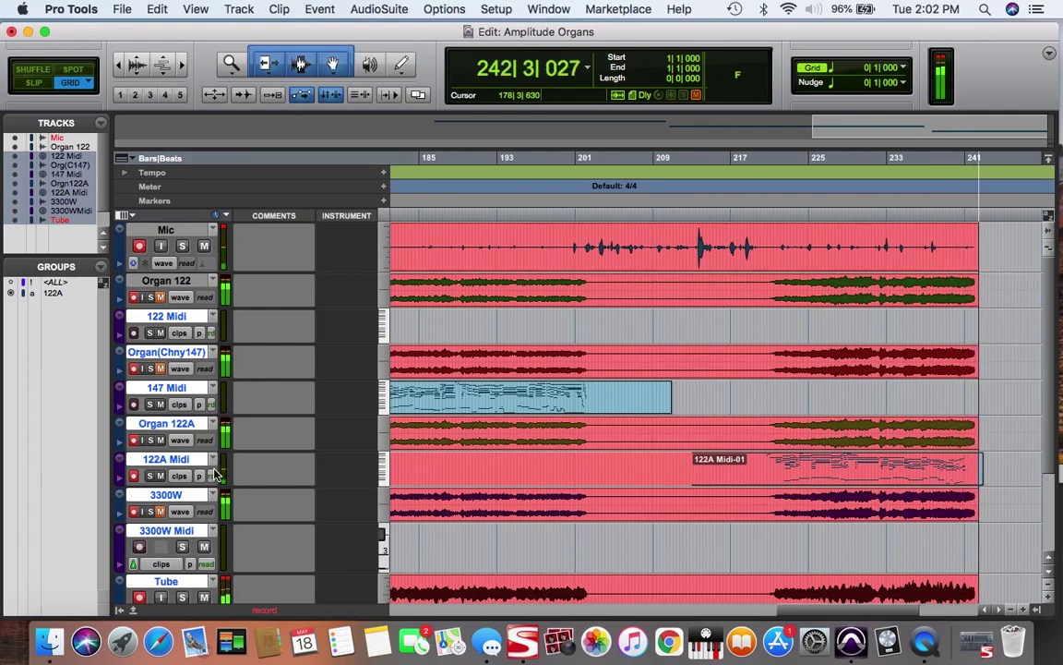
- Show the mixer, view the Organ 122A track's AmpliTube cabinet mic mixer, room settings and amp, and close the plug-in
key("super+equal")
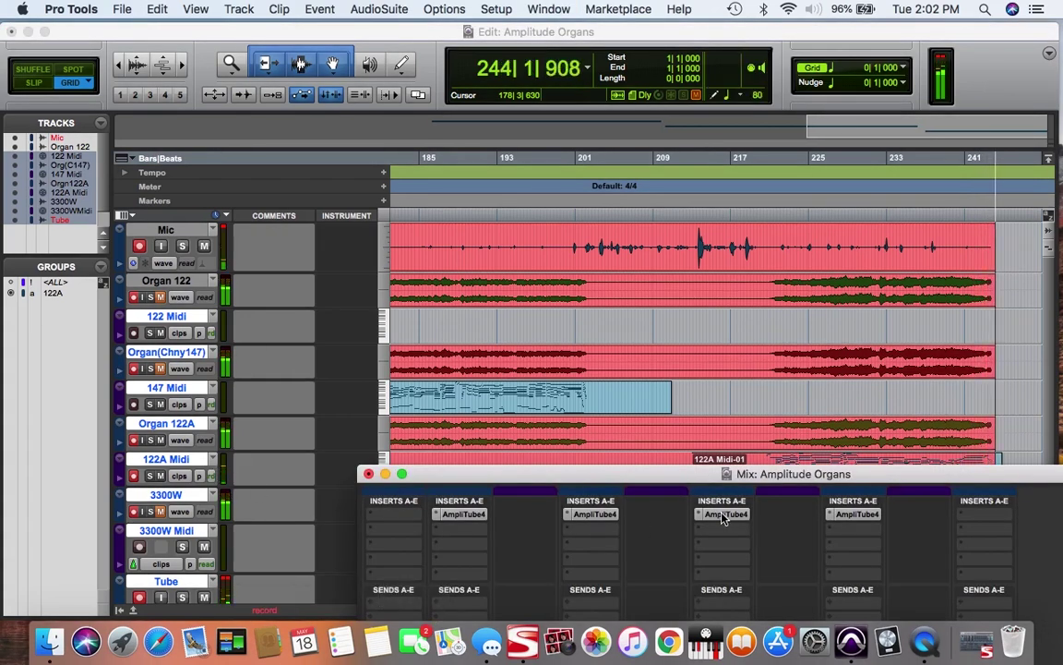
left_click(722, 517)
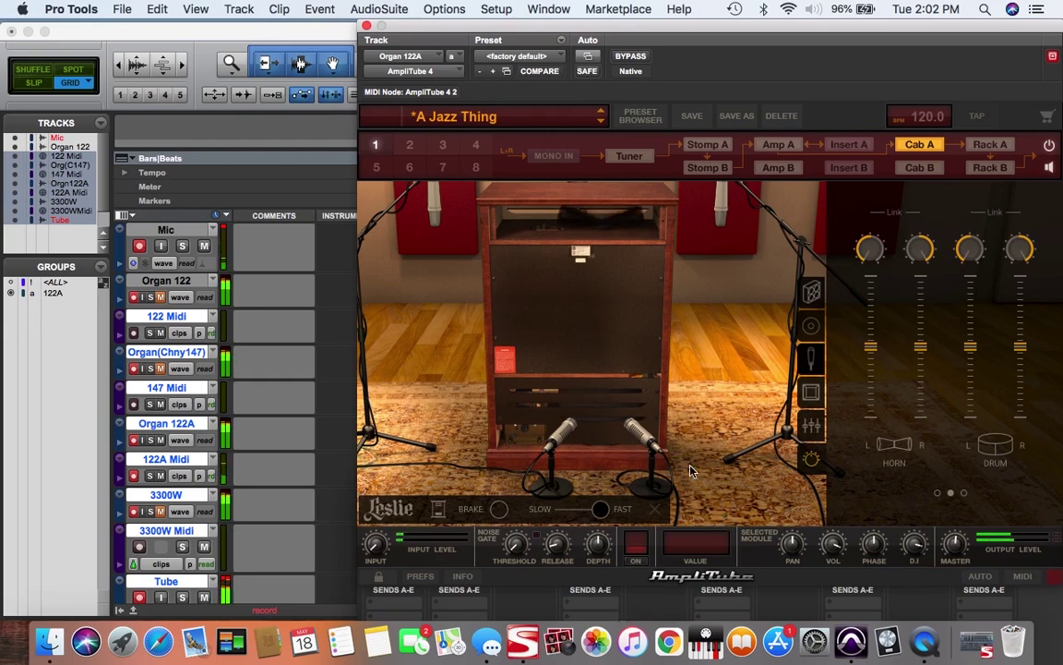
left_click(811, 428)
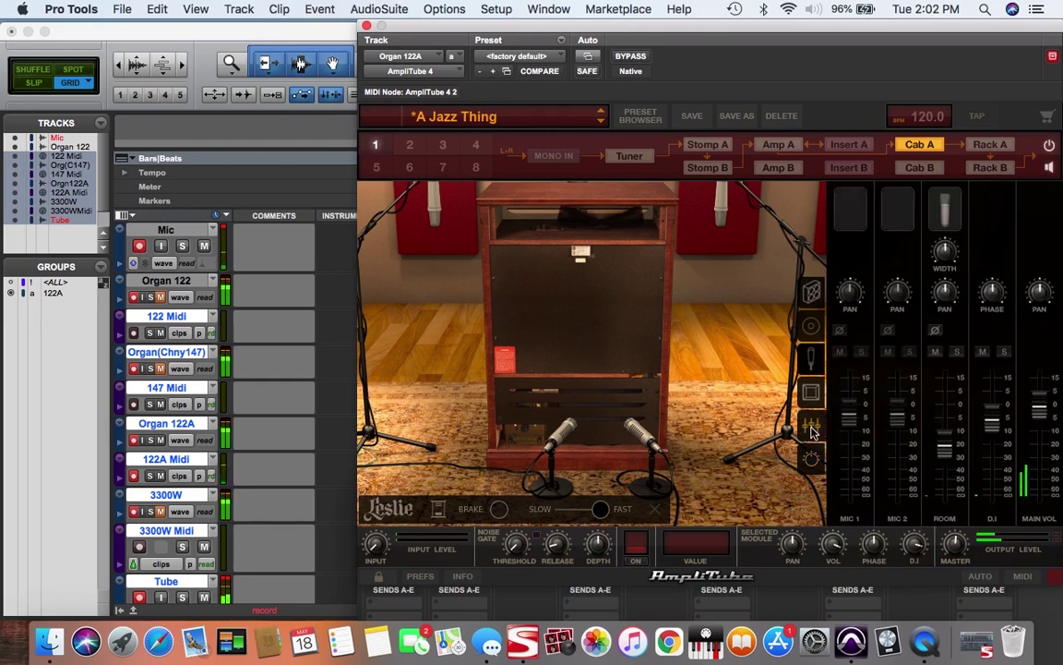
left_click(811, 393)
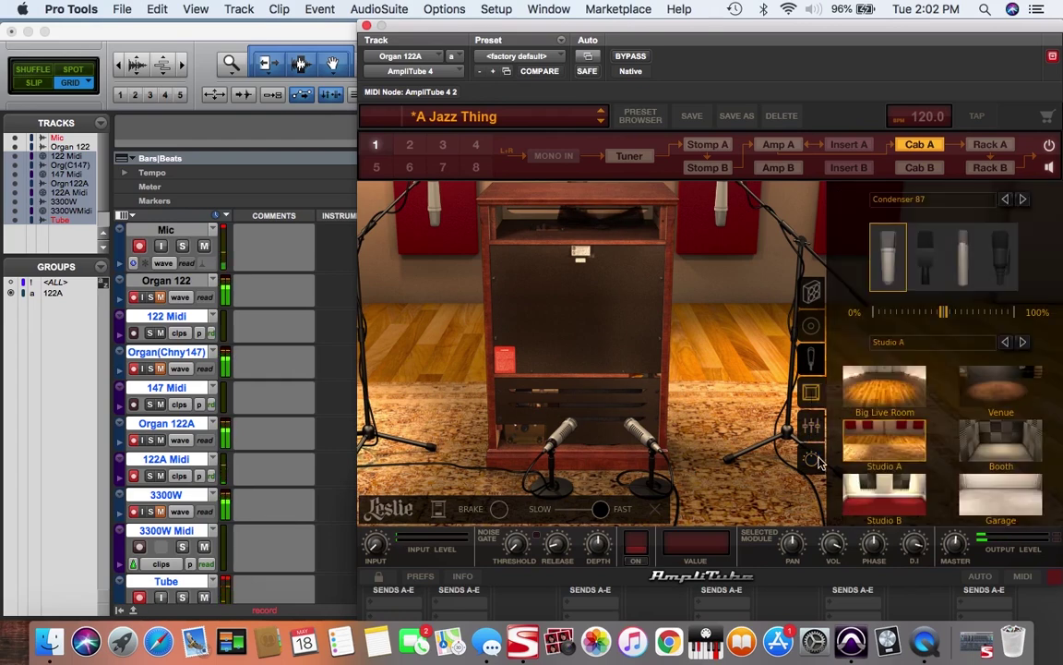
left_click(780, 146)
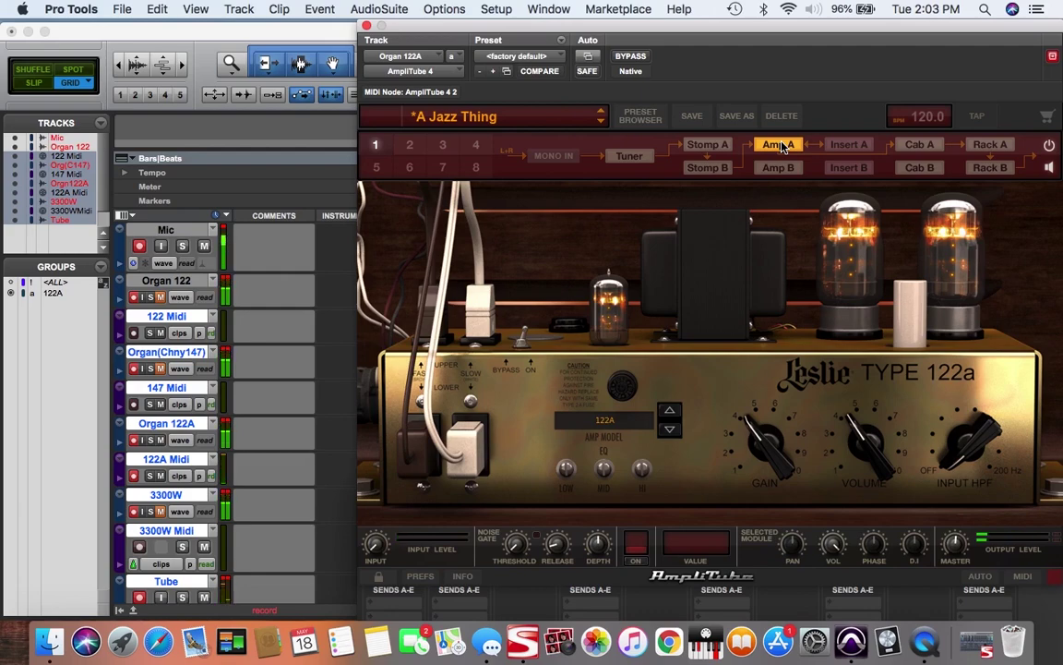
left_click(367, 28)
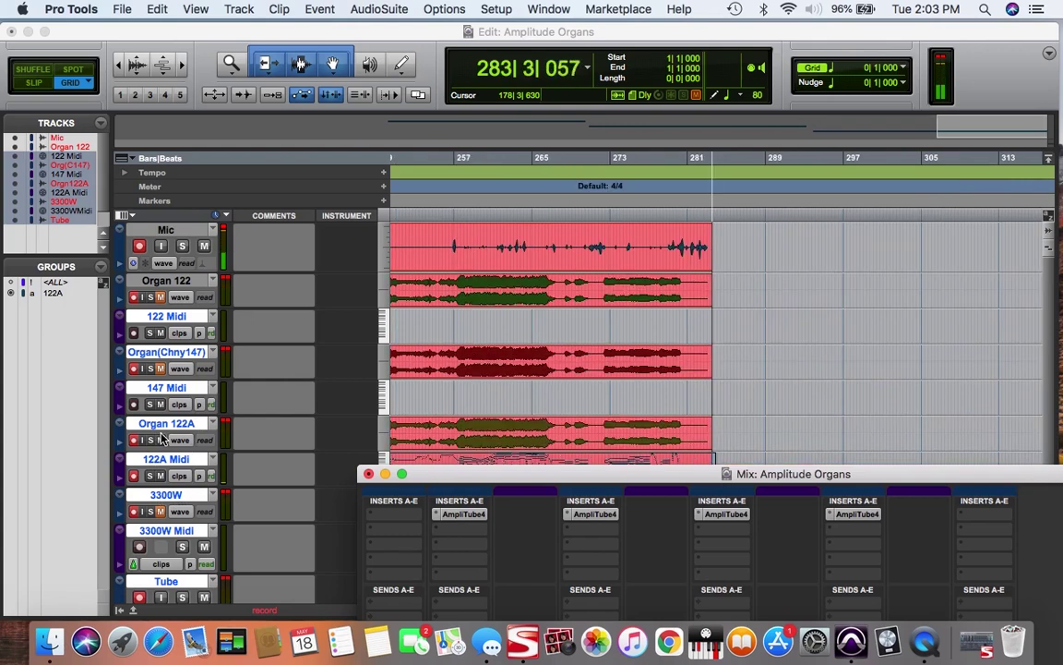
- Mute the Organ 122A audio track and switch record-enable from the 122A Midi track to the 3300W Midi track
left_click(159, 441)
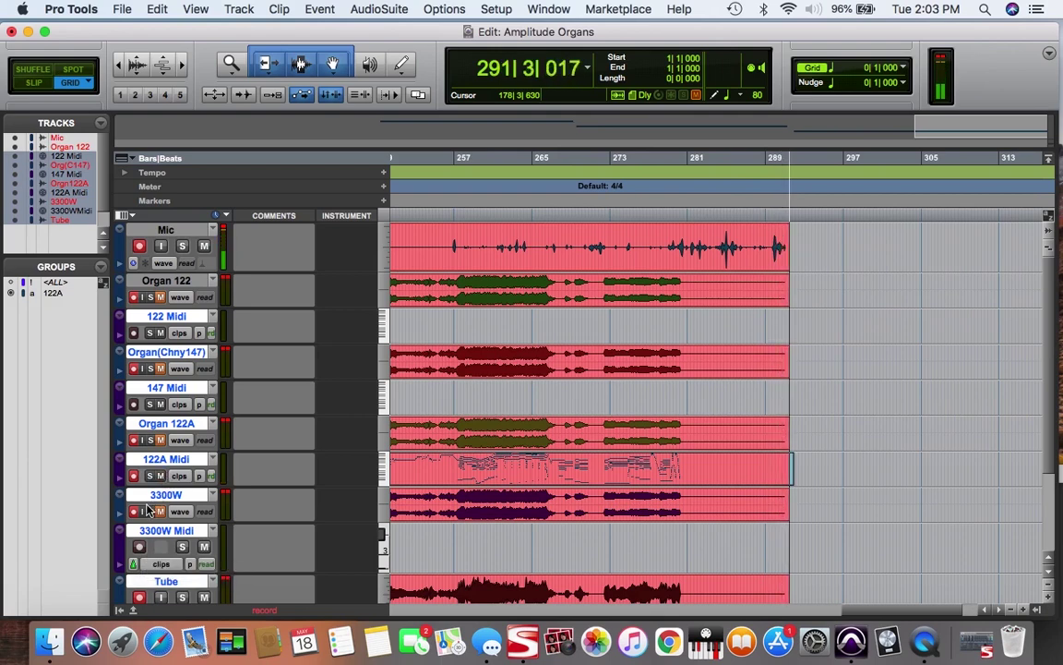
left_click(134, 475)
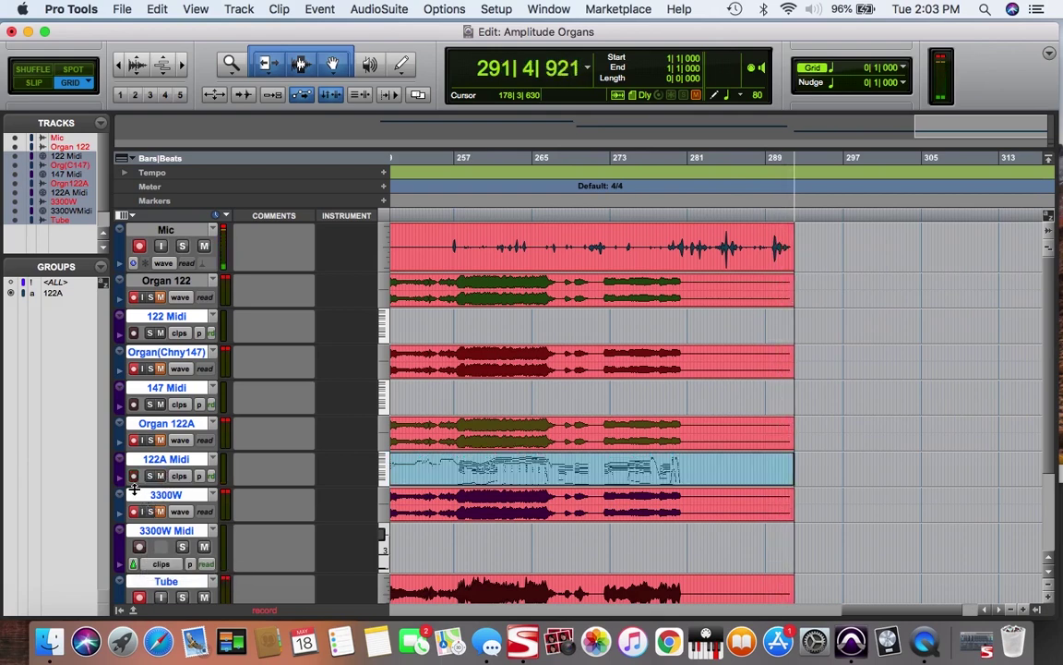
left_click(139, 547)
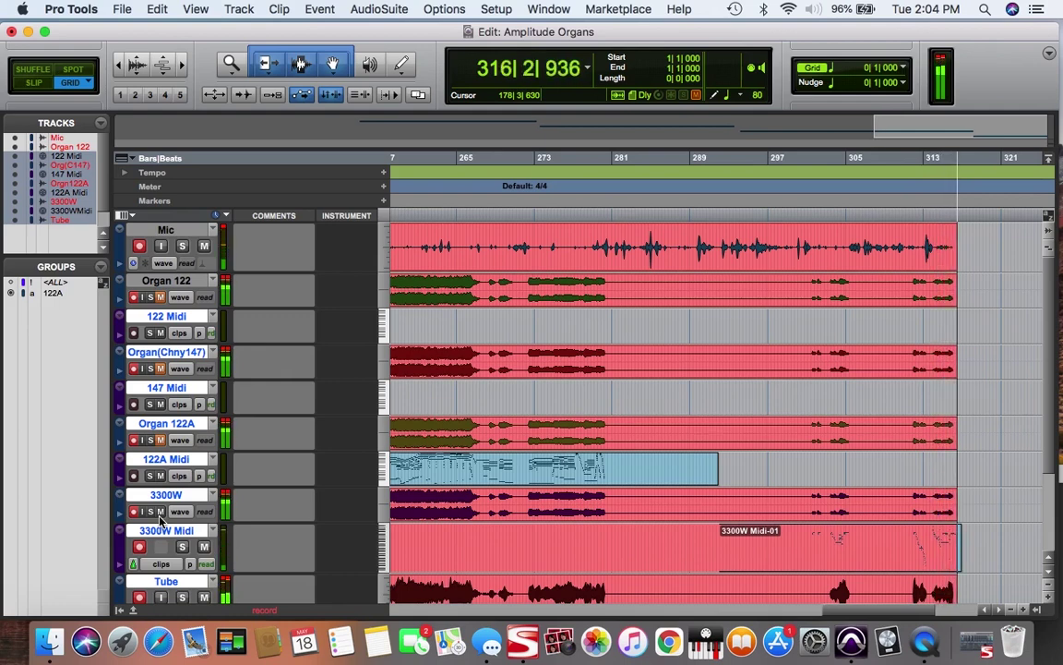
- Show the mixer and view the 3300W track's AmpliTube cabinet while playing, moving the plug-in window aside before closing it
scroll(222, 523, "down", 5)
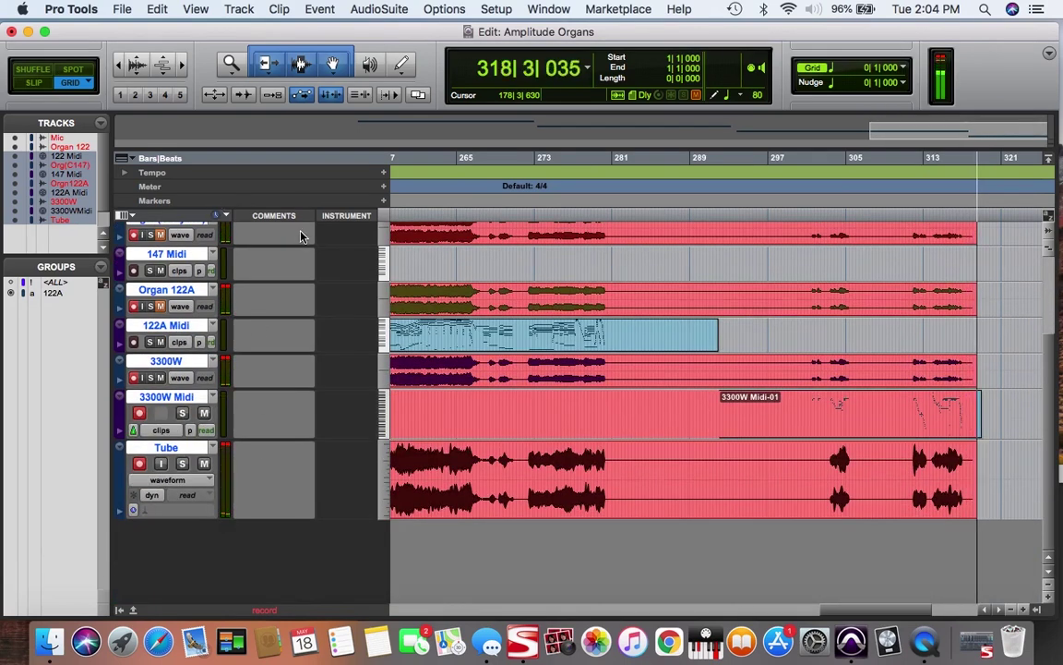
key("super+equal")
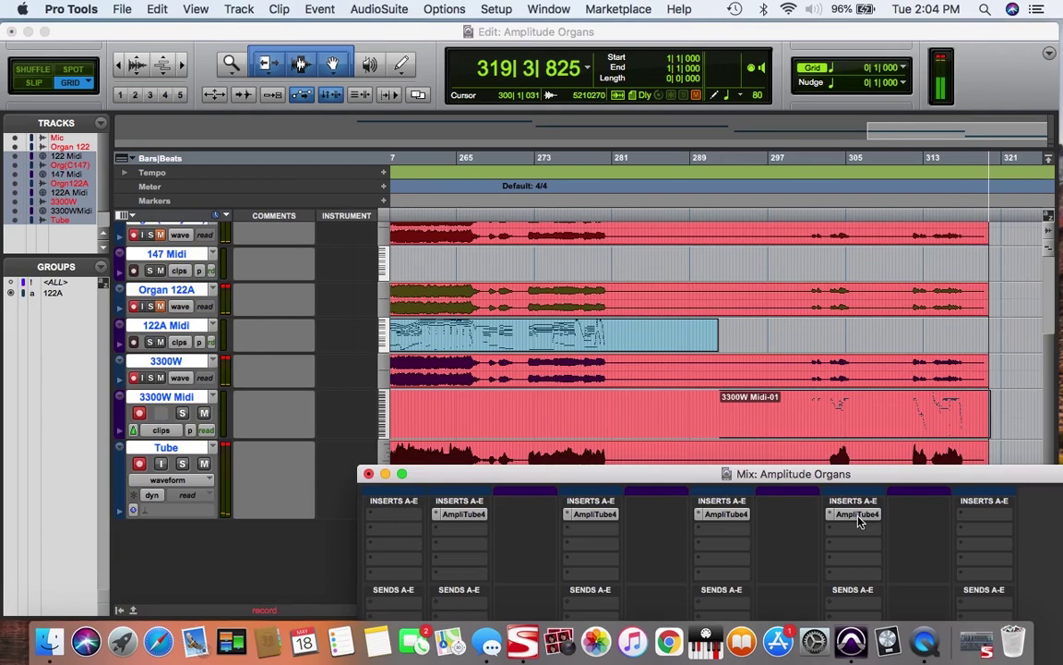
left_click(858, 514)
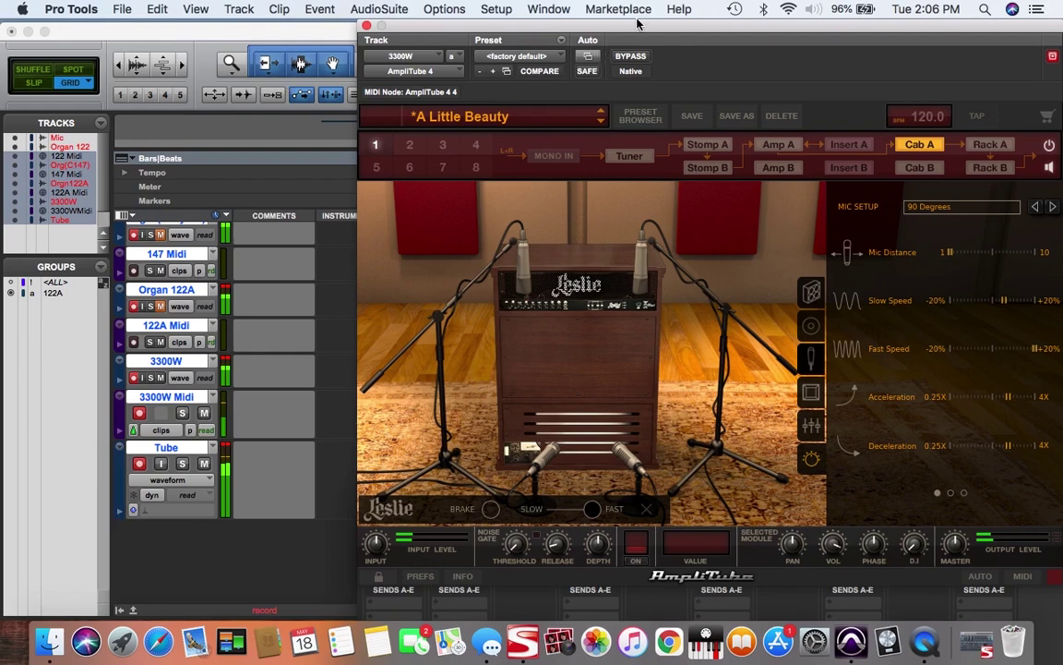
left_click_drag(635, 28, 456, 8)
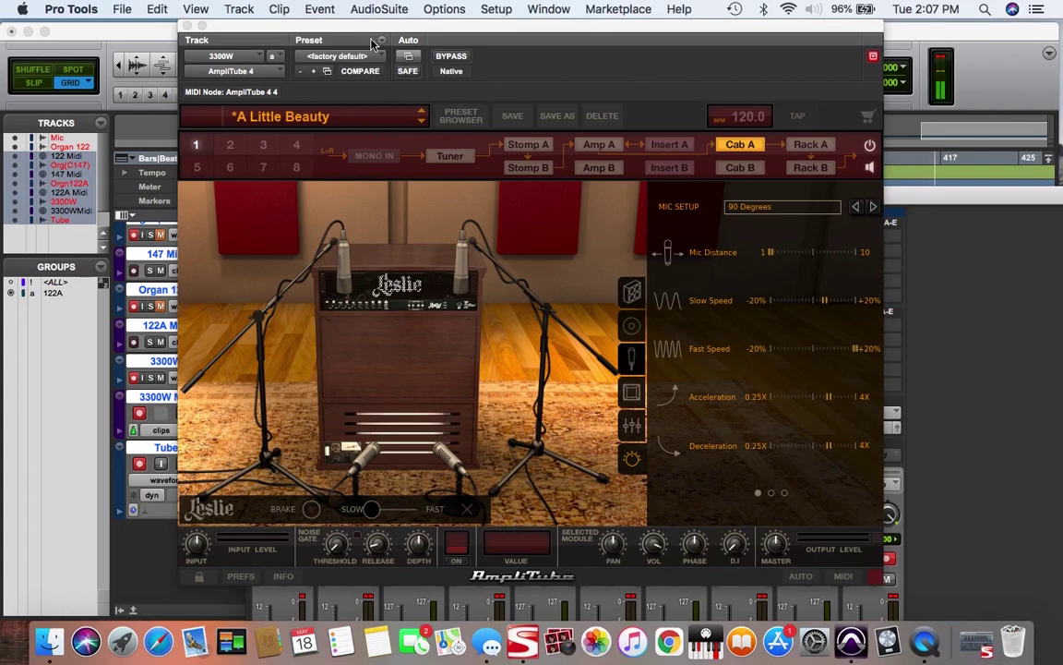
left_click(188, 26)
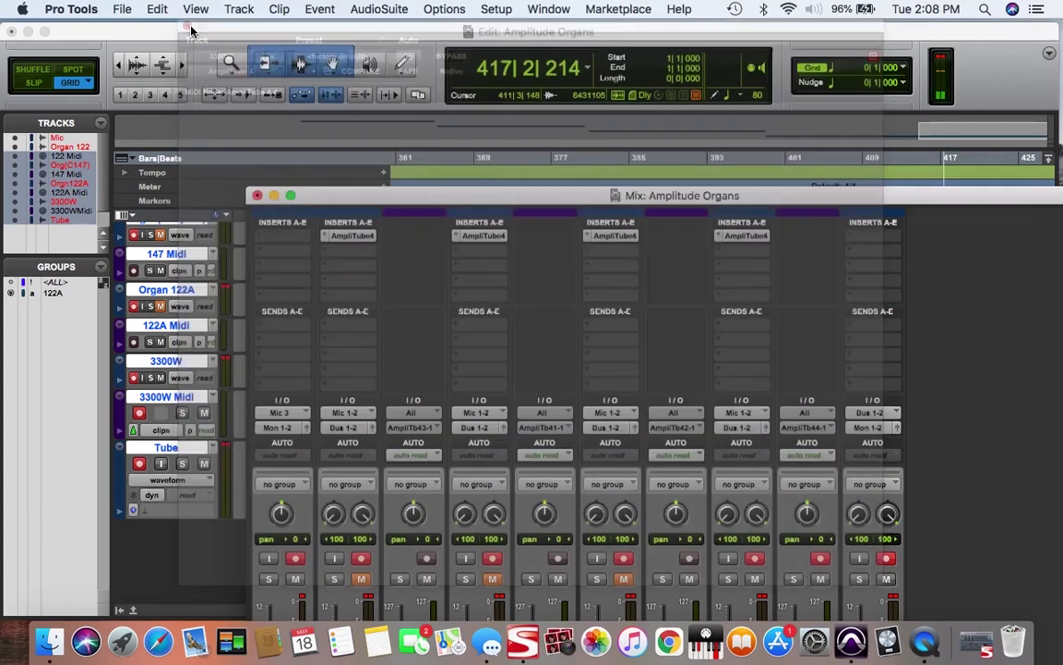
- Examine the mixer's track routing and check the 122 Midi track's AmpliTube output assignment and channel without changing it
double_click(413, 197)
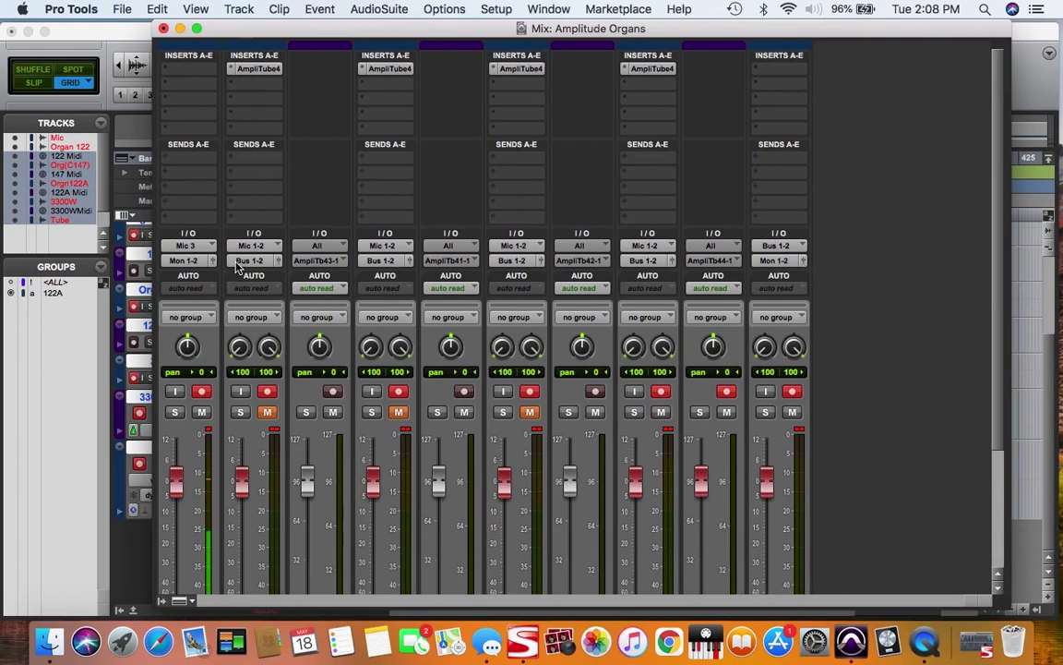
scroll(224, 346, "down", 5)
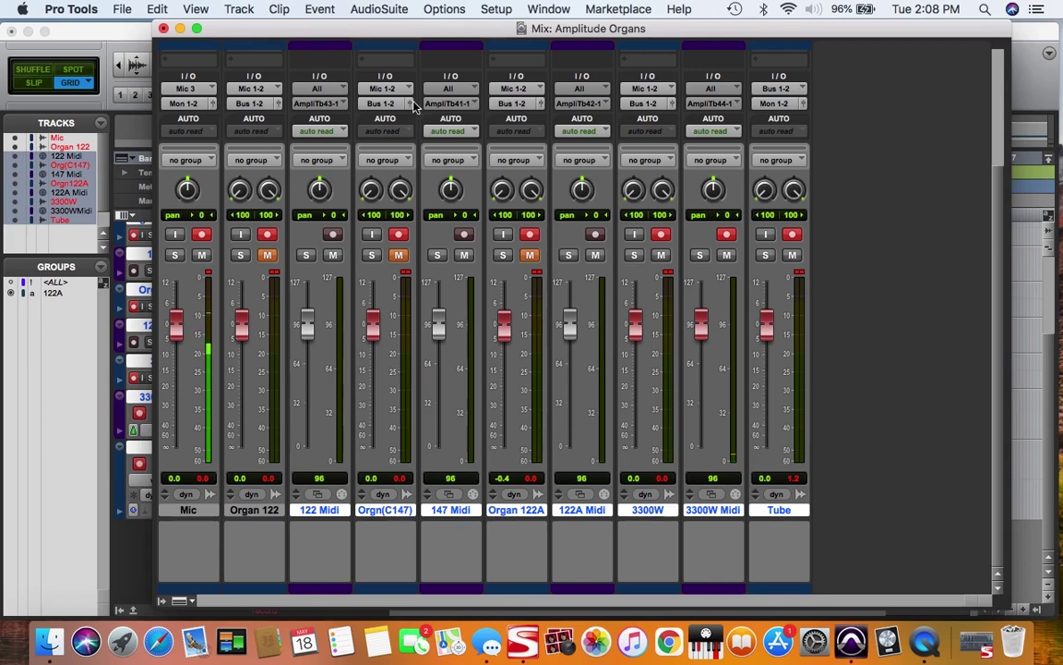
left_click(331, 103)
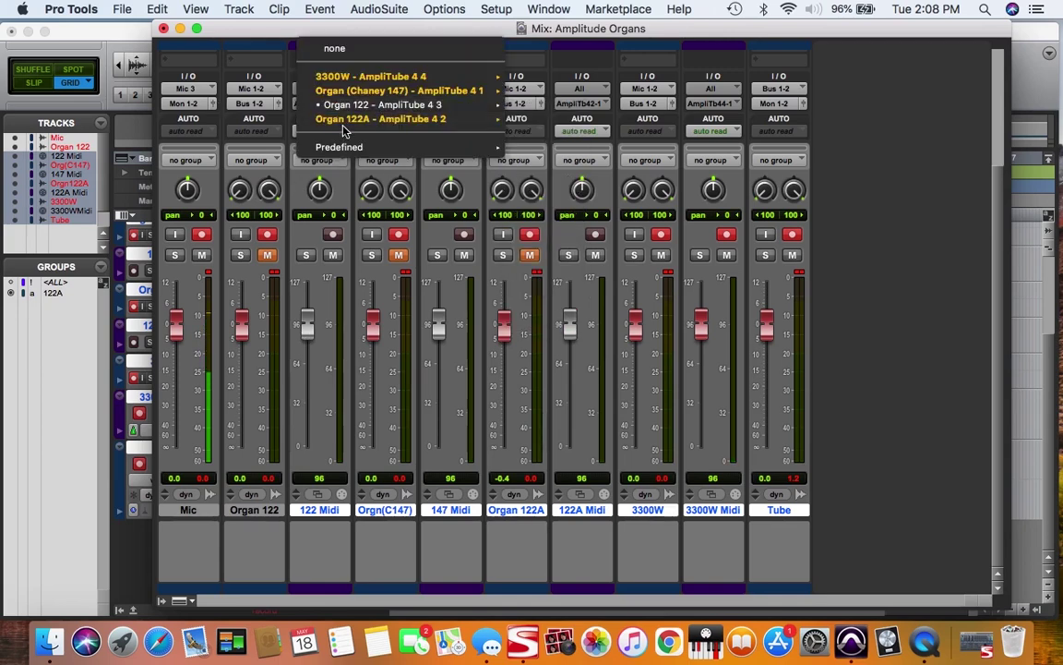
mouse_move(344, 107)
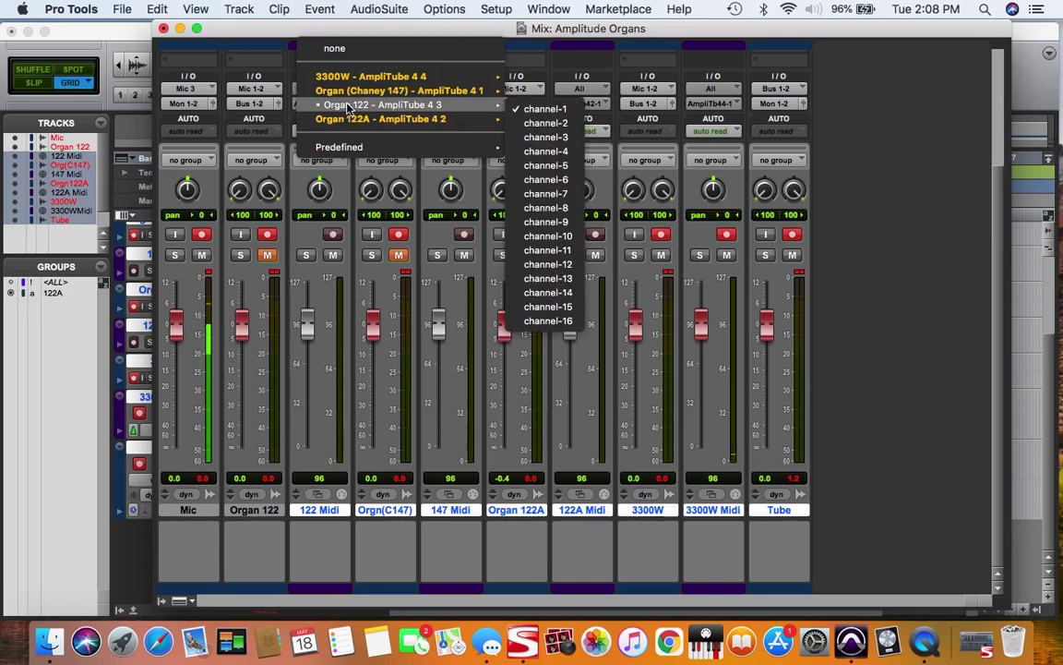
left_click(335, 180)
scroll(335, 180, "up", 5)
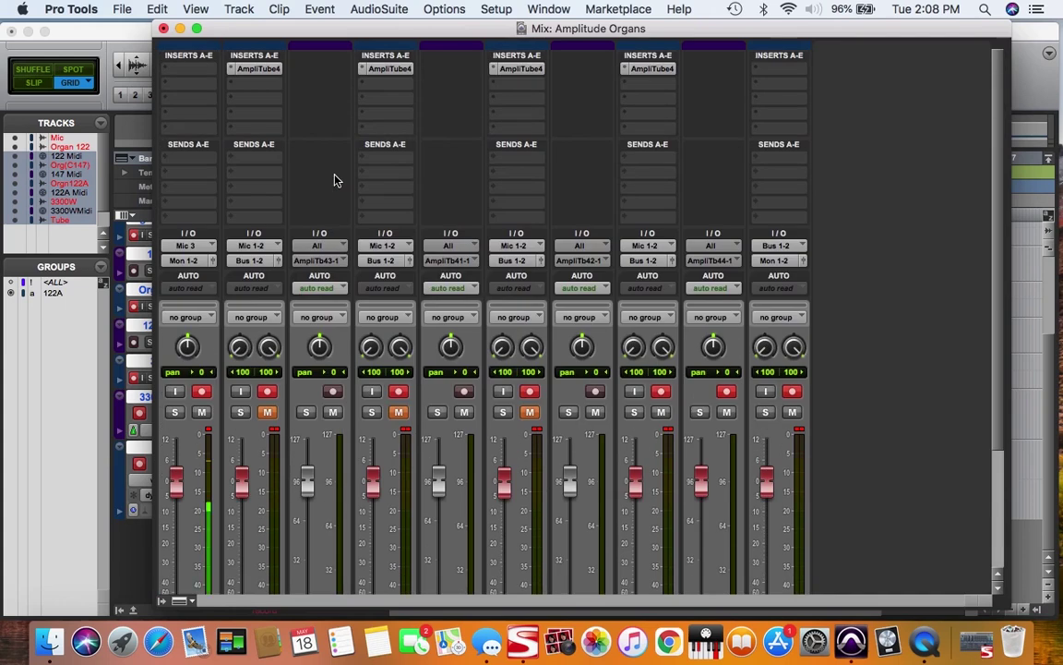
- Reopen AmpliTube on the 3300W track and show the preset control-change assignments in its MIDI Control settings
left_click(650, 70)
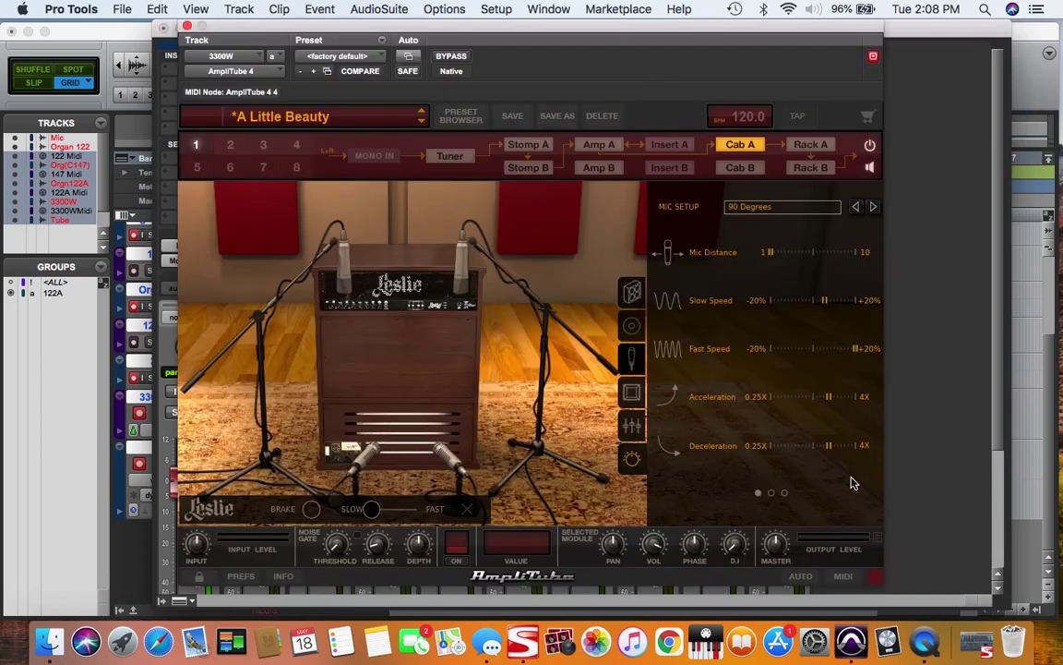
left_click(844, 576)
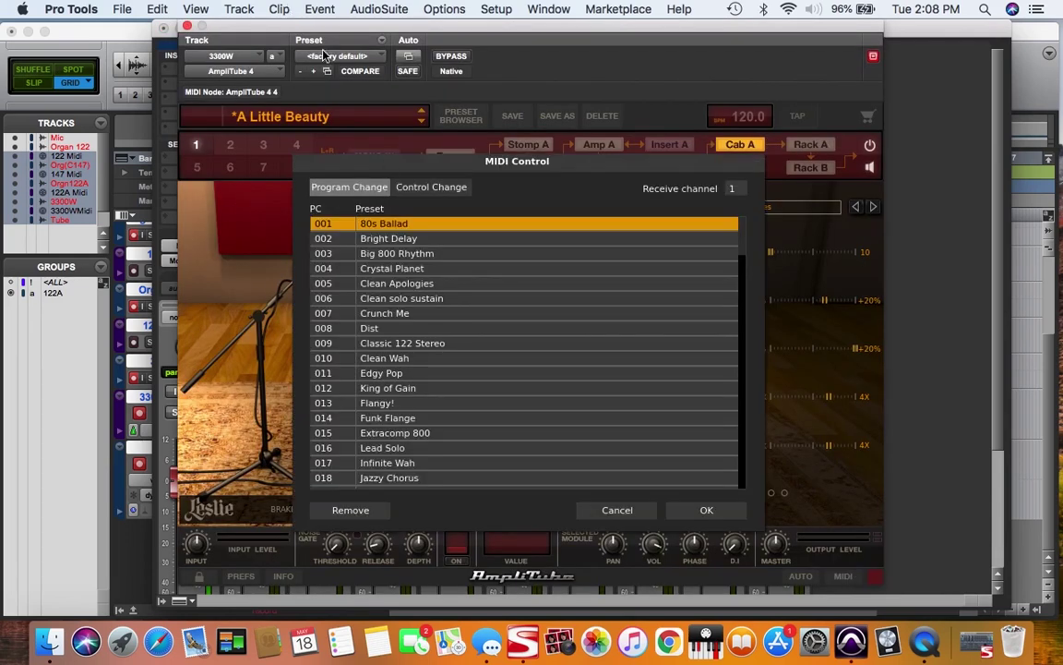
left_click(427, 186)
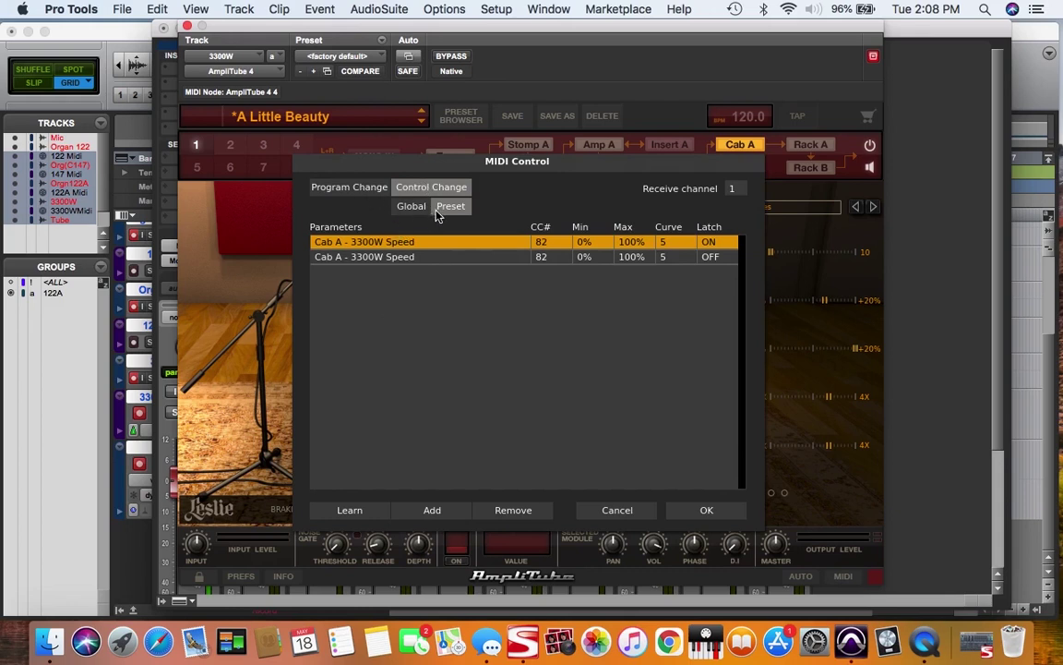
- Add a preset MIDI control-change assignment for the Speed parameter of the 3300W in Cab A
left_click(429, 510)
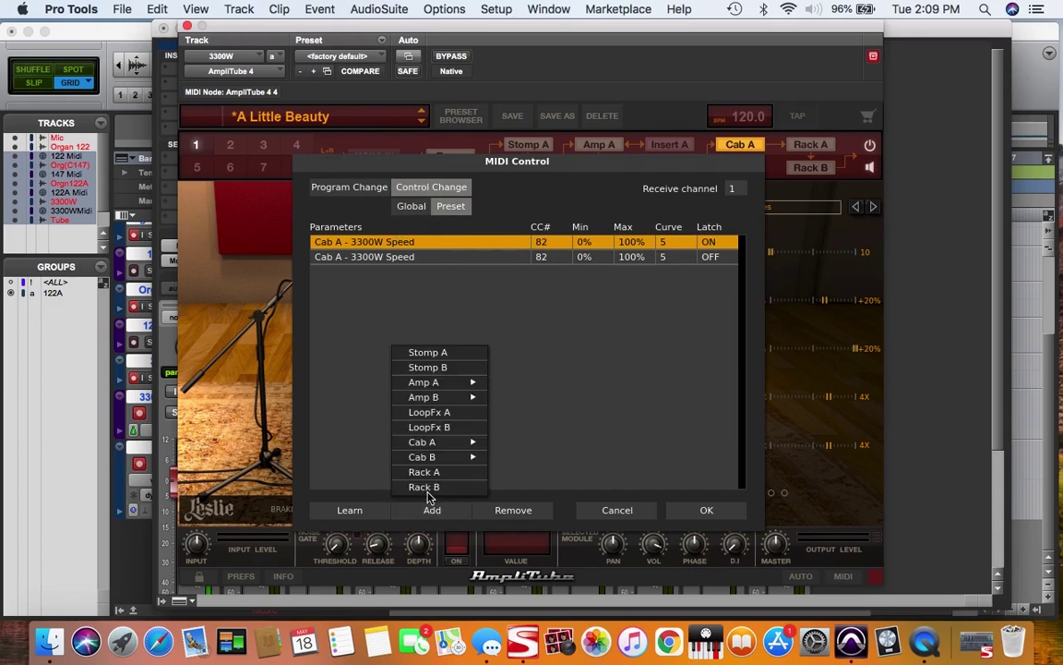
mouse_move(437, 447)
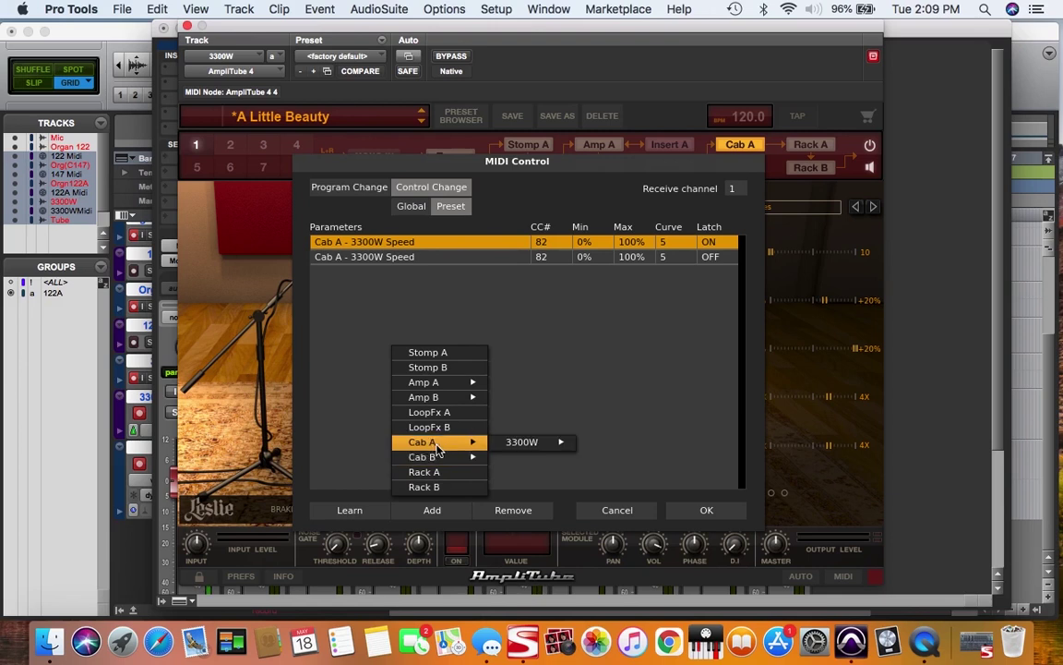
mouse_move(542, 451)
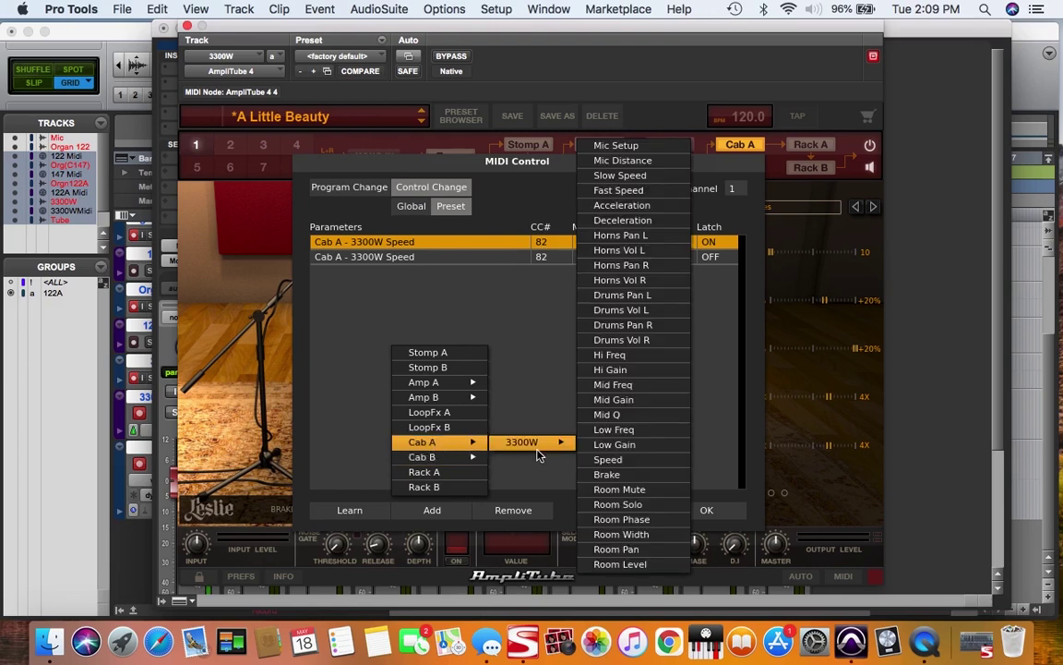
left_click(609, 465)
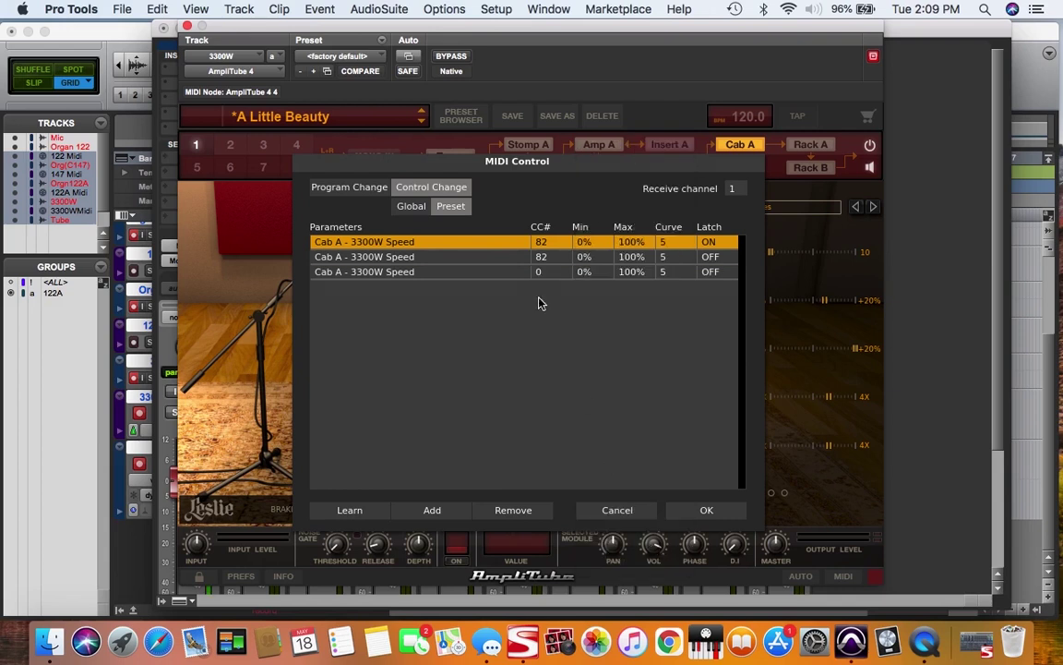
- Remove the newly added third 3300W Speed assignment and accept the MIDI Control settings
left_click(541, 273)
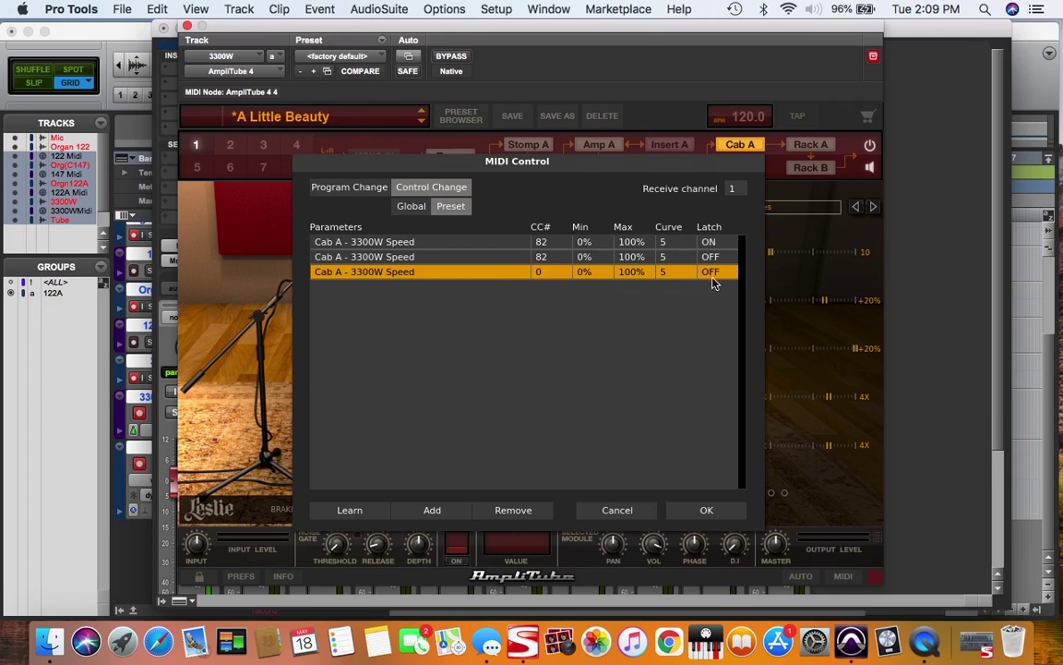
left_click(459, 274)
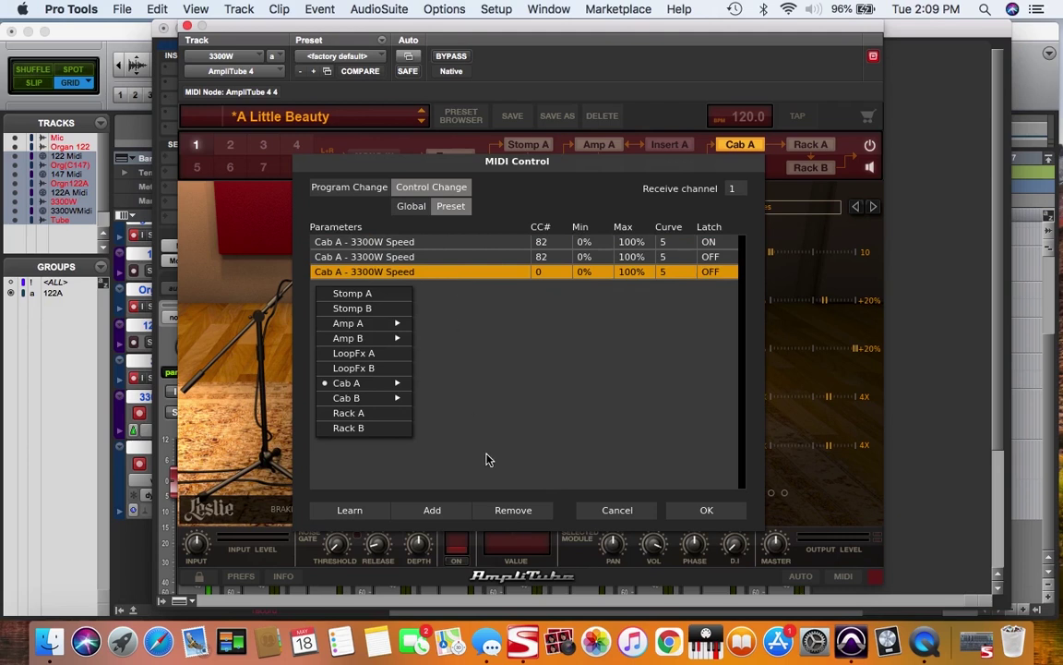
left_click(440, 414)
left_click(511, 509)
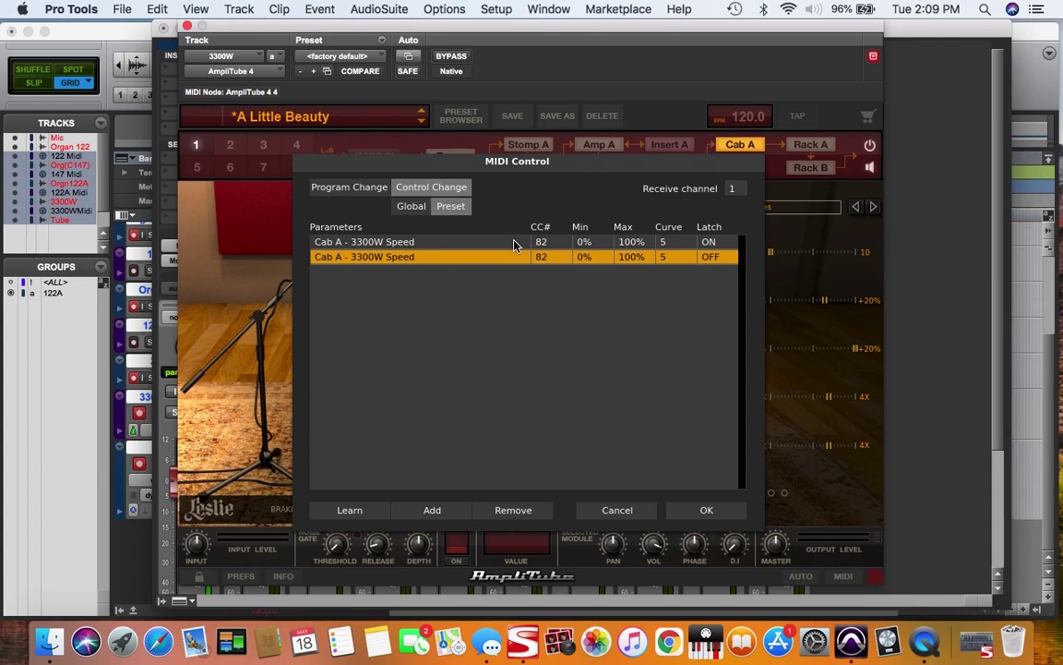
left_click(706, 513)
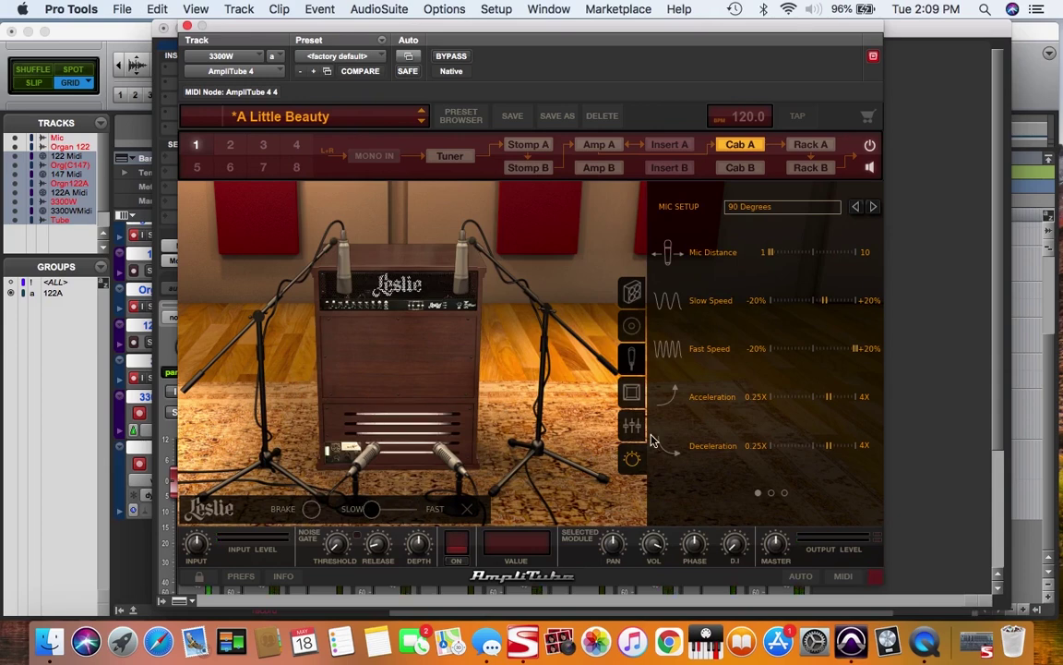
- Lower the 3300W cabinet's Fast Speed to -20%, and try its Slow Speed at -20% before setting it to +20%
mouse_move(855, 350)
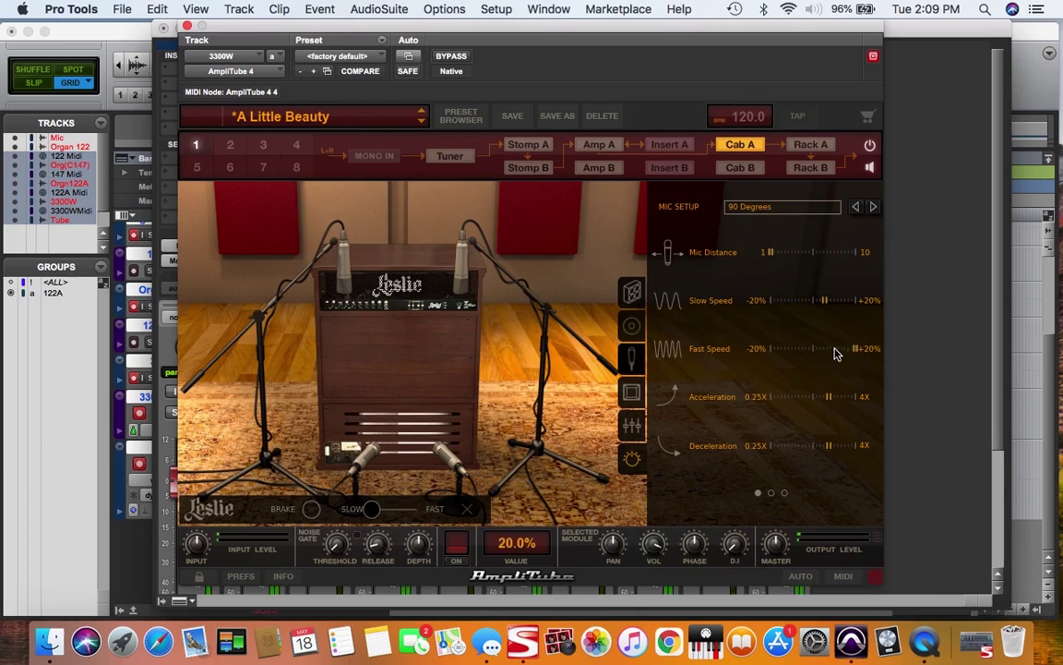
left_click_drag(854, 350, 814, 348)
mouse_move(819, 303)
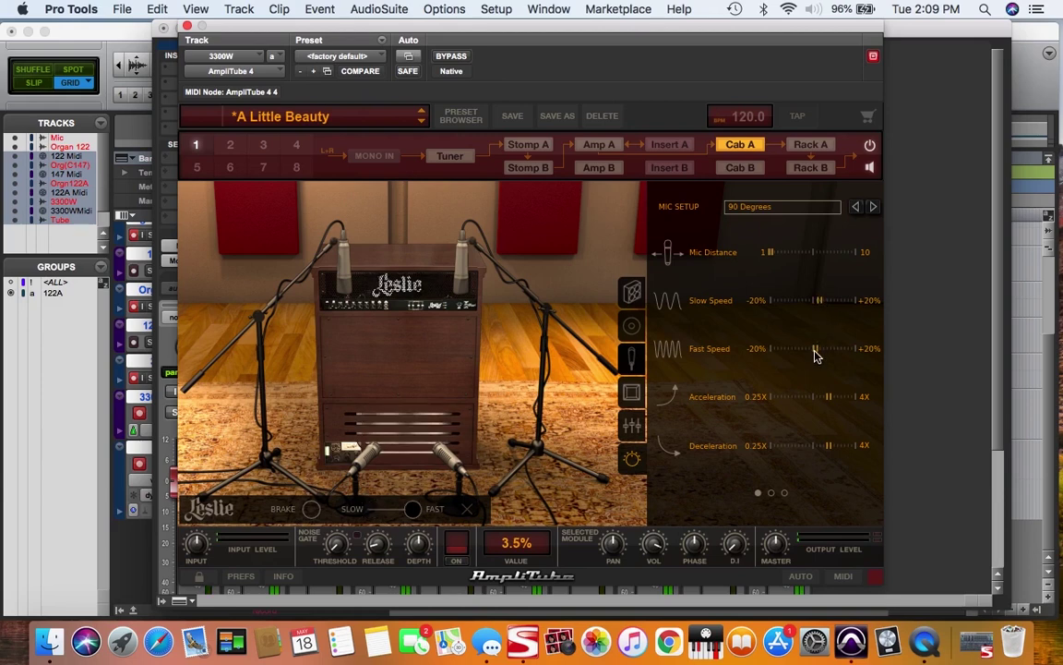
left_click_drag(817, 353, 667, 312)
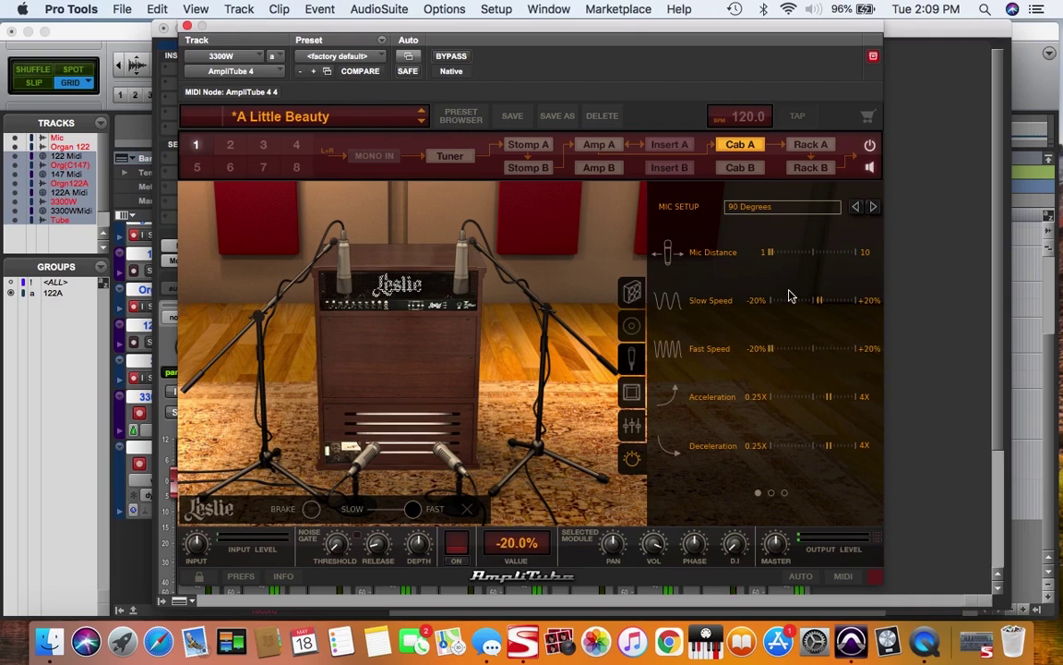
left_click_drag(824, 303, 636, 322)
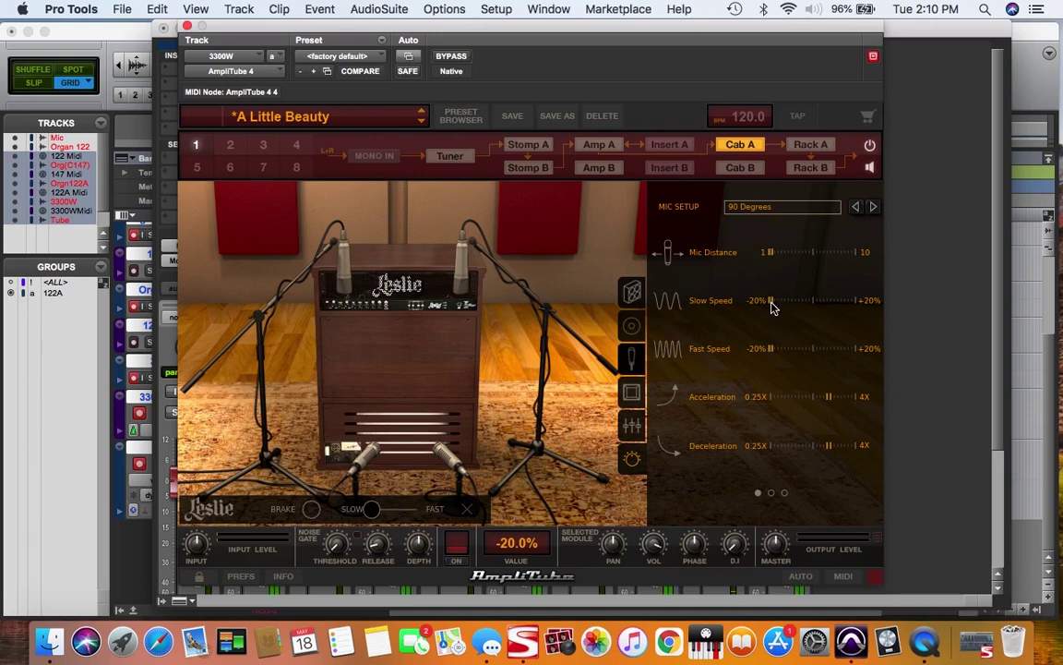
left_click_drag(776, 307, 881, 311)
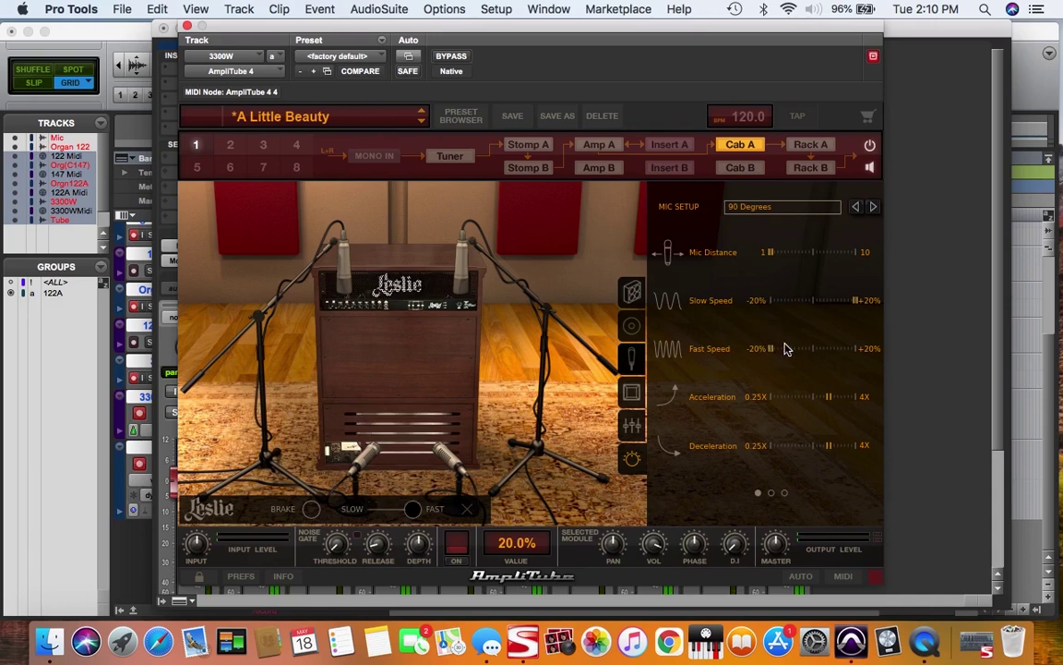
- Set the 3300W cabinet's Slow Speed to 11.4% and its Fast Speed to 12.2%
left_click_drag(774, 350, 837, 352)
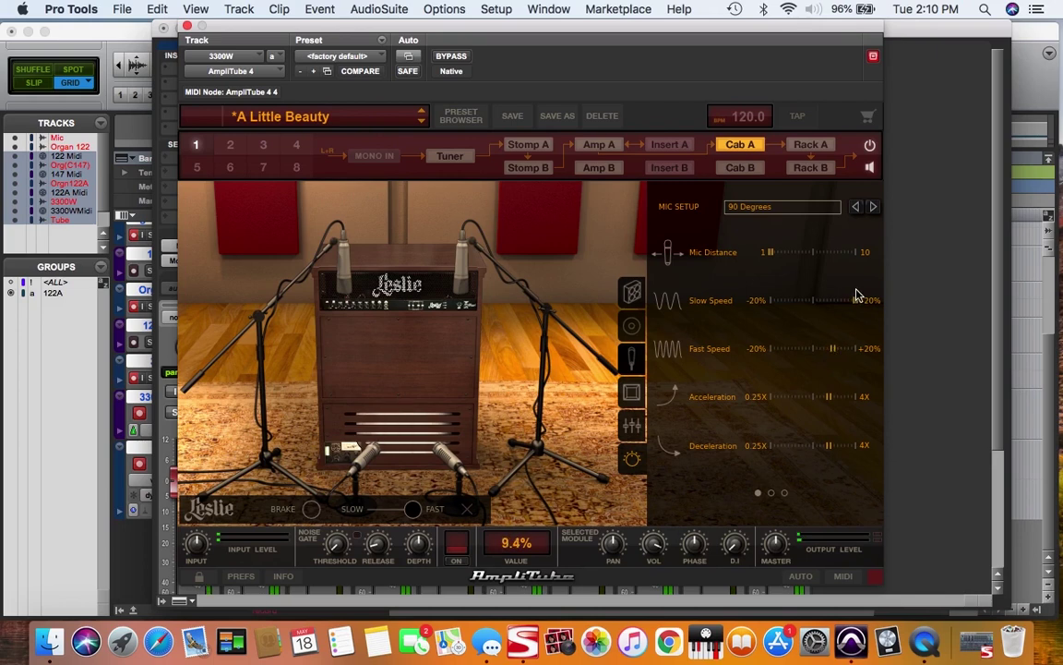
left_click_drag(857, 302, 837, 299)
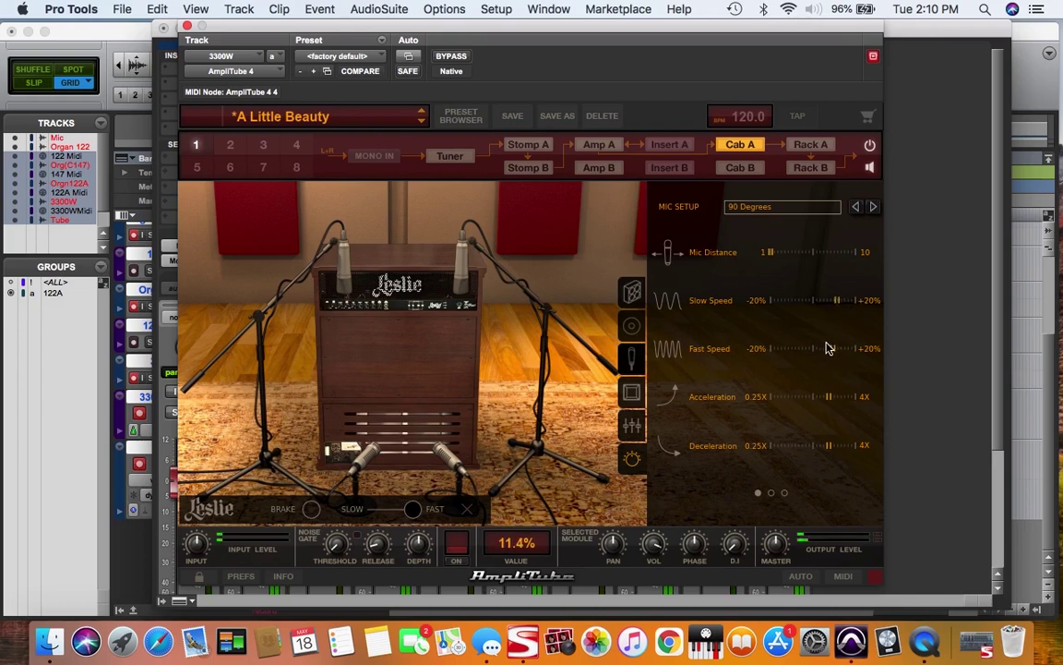
left_click(830, 351)
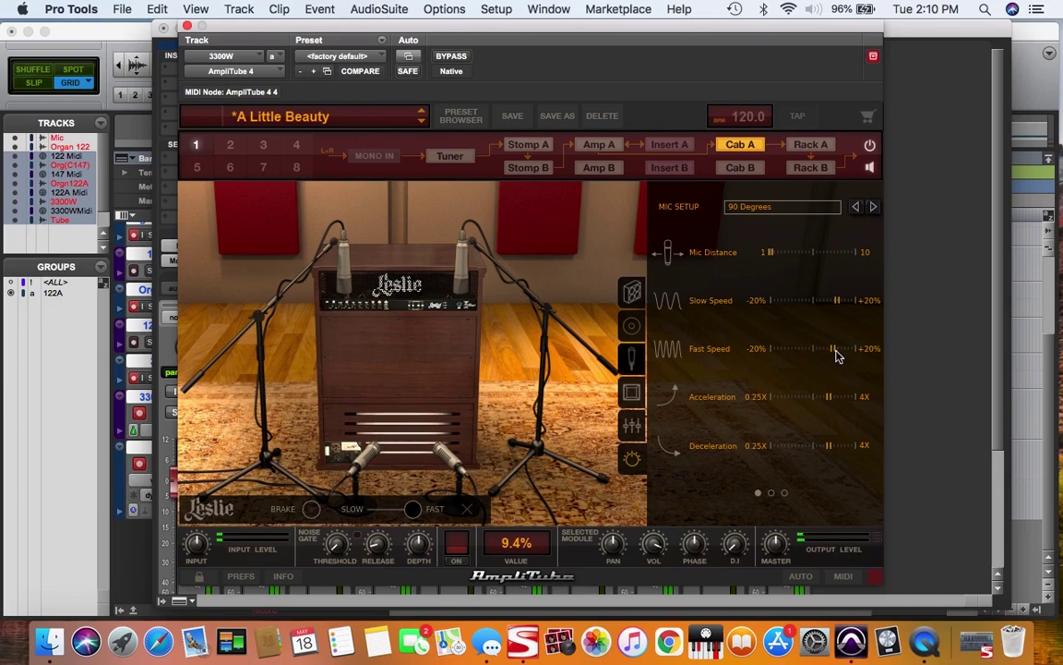
left_click_drag(837, 356, 841, 354)
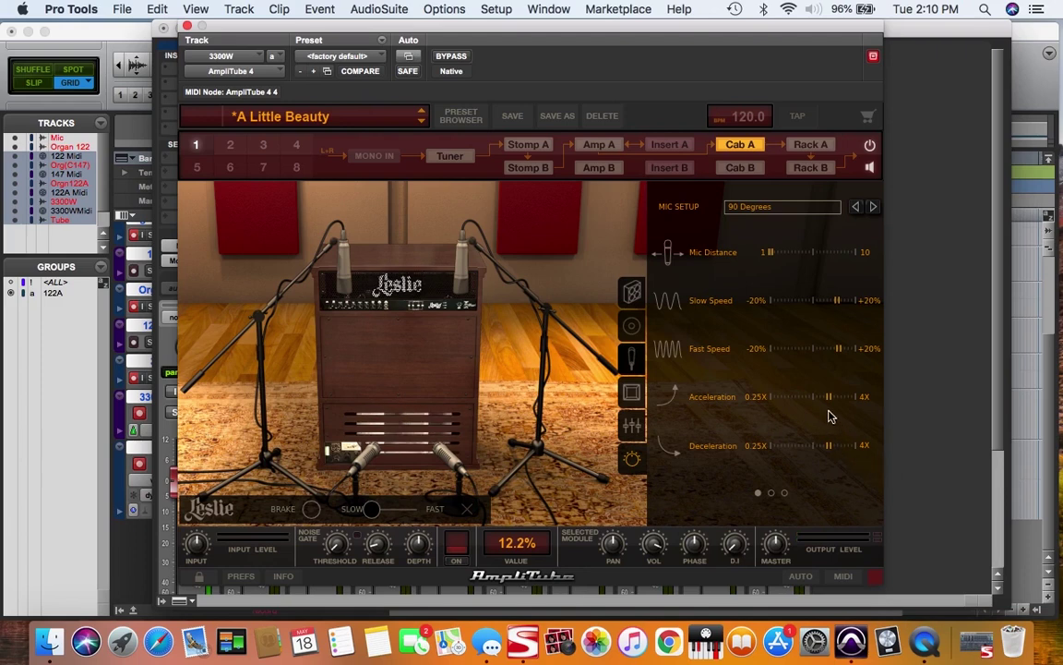
- Try the cabinet's Acceleration and Deceleration at 0.25X and 4X before setting Acceleration to 1.03X and Deceleration to mid-range
left_click_drag(828, 398, 724, 418)
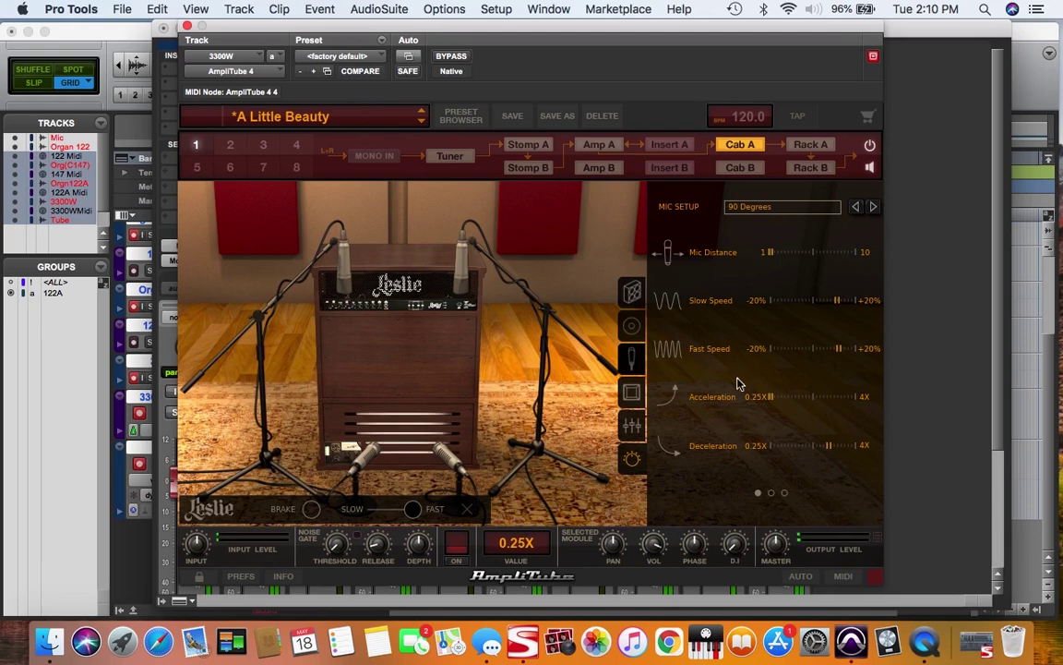
left_click_drag(772, 404, 921, 421)
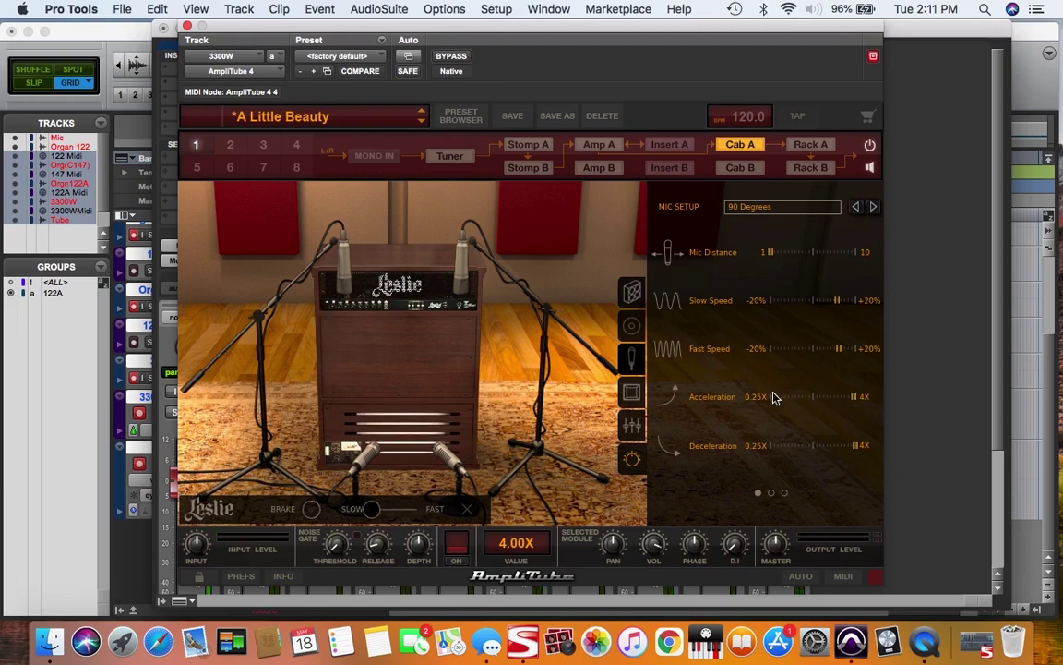
left_click_drag(774, 397, 725, 395)
left_click_drag(859, 449, 547, 384)
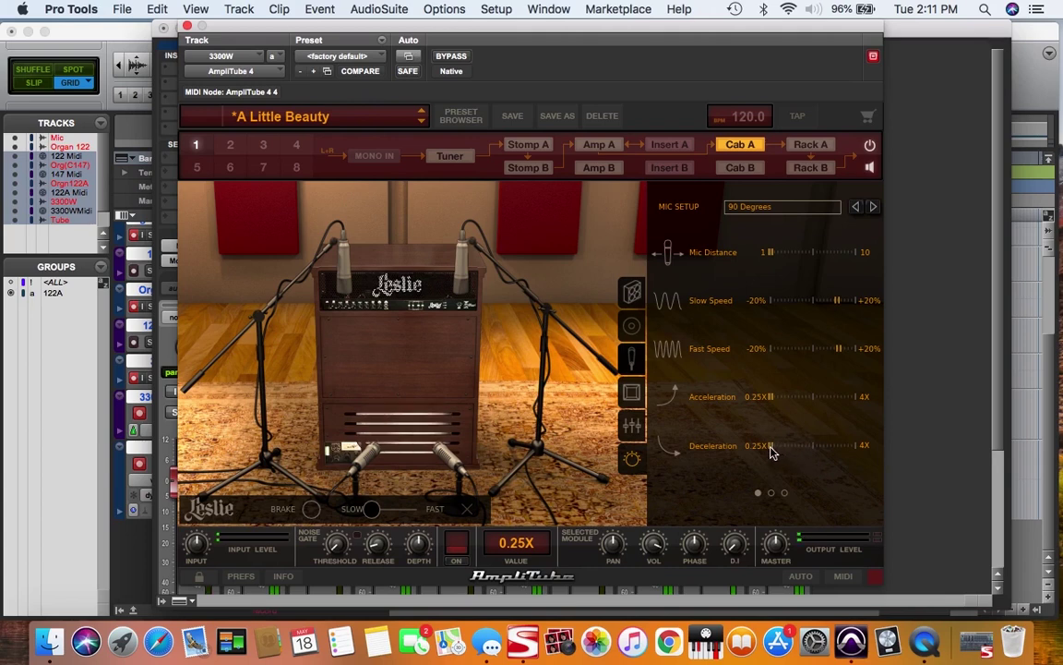
left_click_drag(772, 446, 786, 450)
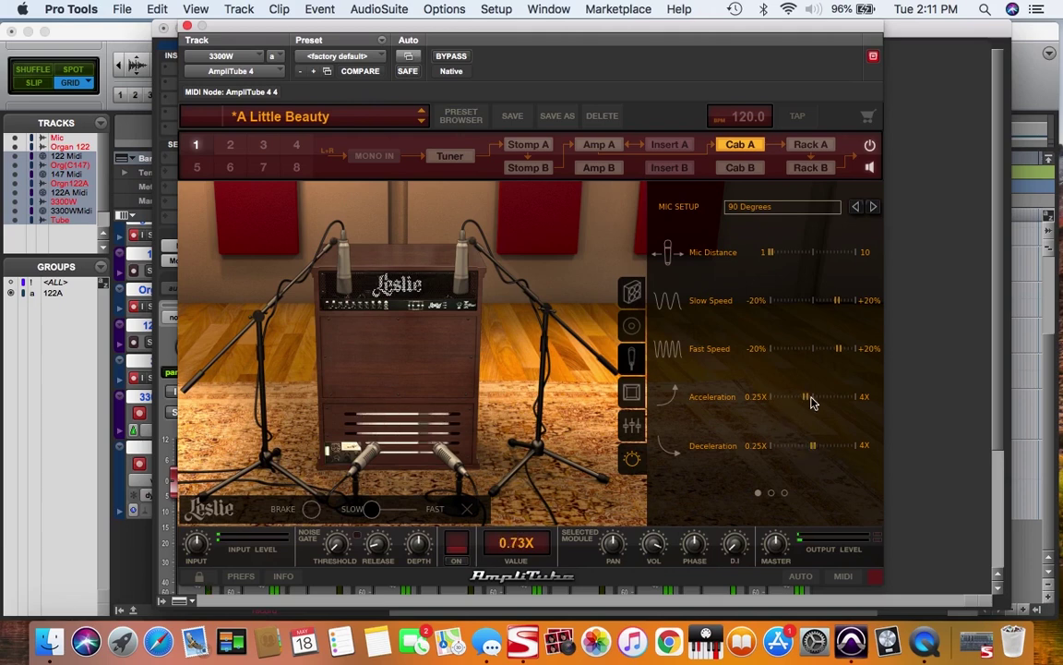
left_click_drag(811, 398, 815, 399)
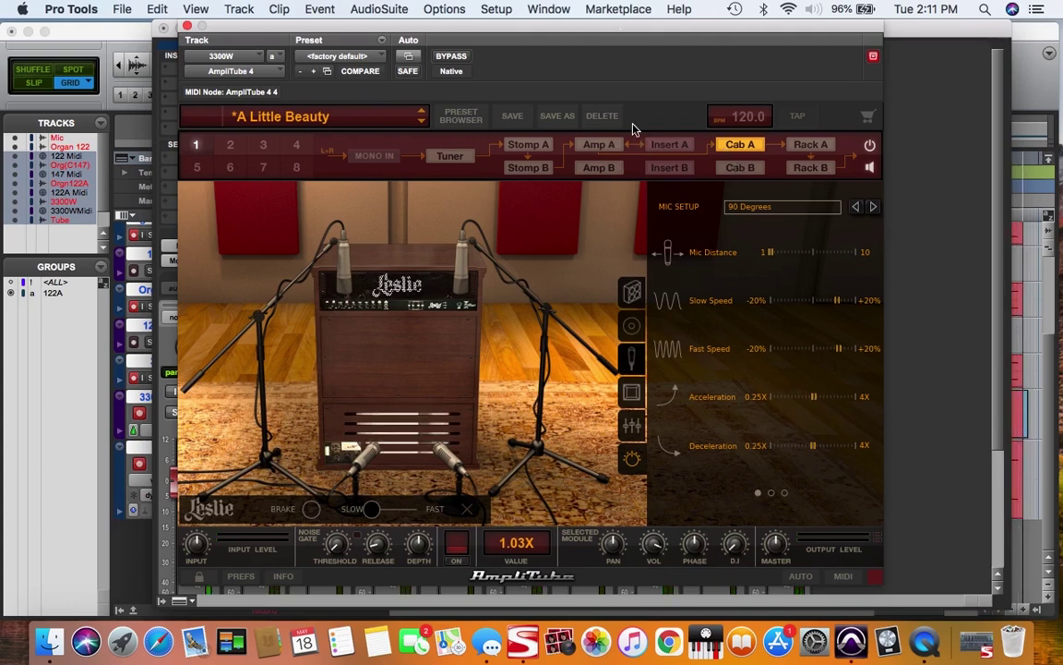
- Try the drum mics with the horn levels at -inf and near-centre drum panning, and restore the wide pans and 0.0 dB horn levels
left_click(771, 494)
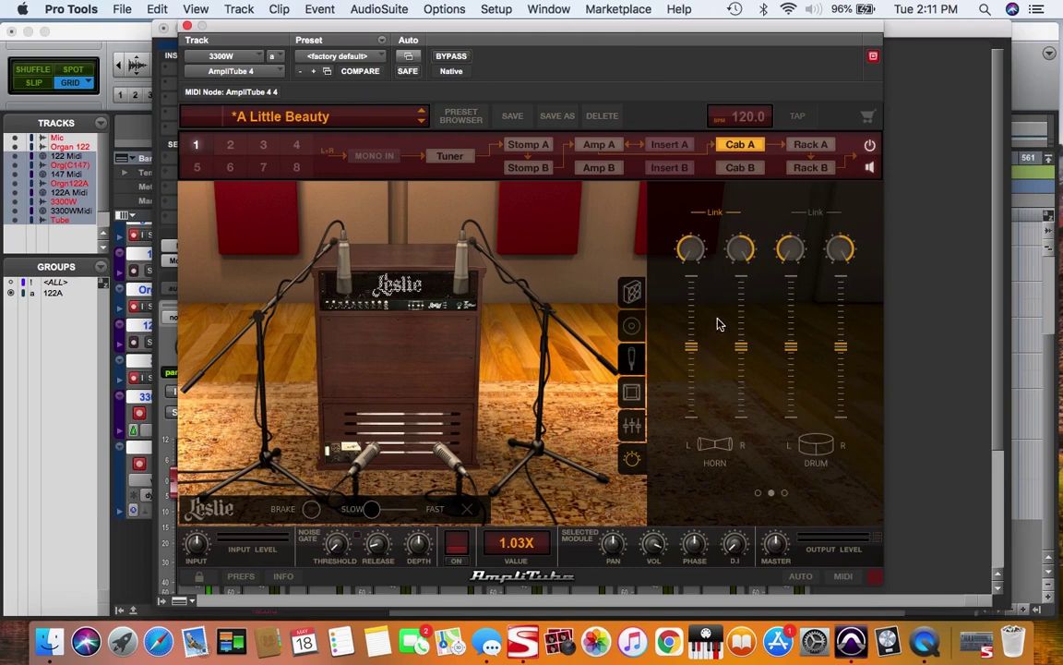
left_click_drag(738, 346, 738, 449)
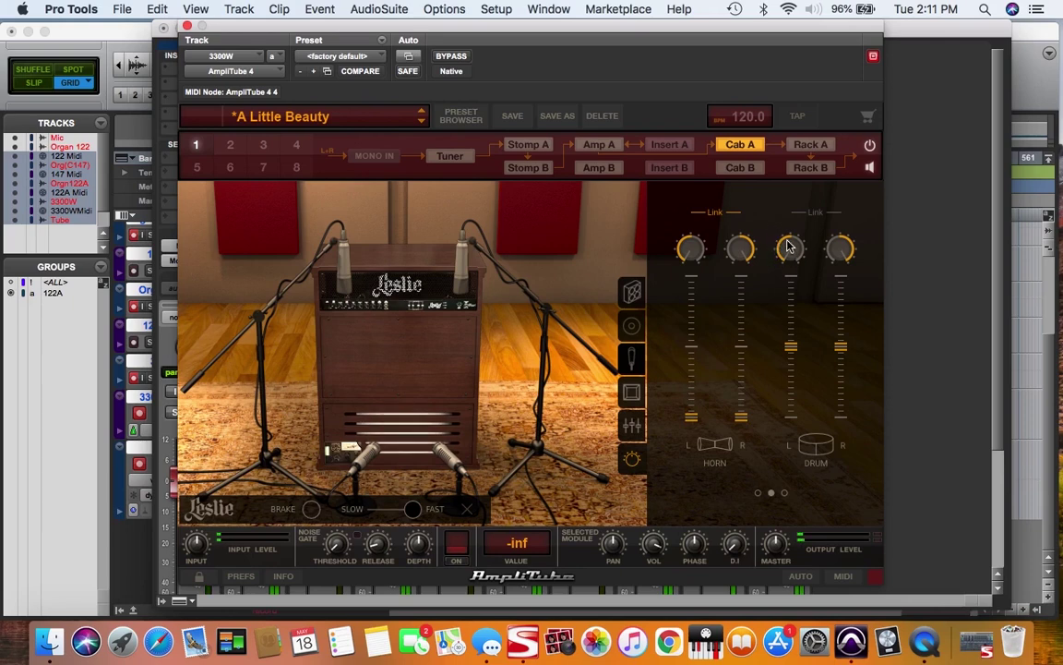
left_click_drag(791, 231, 839, 282)
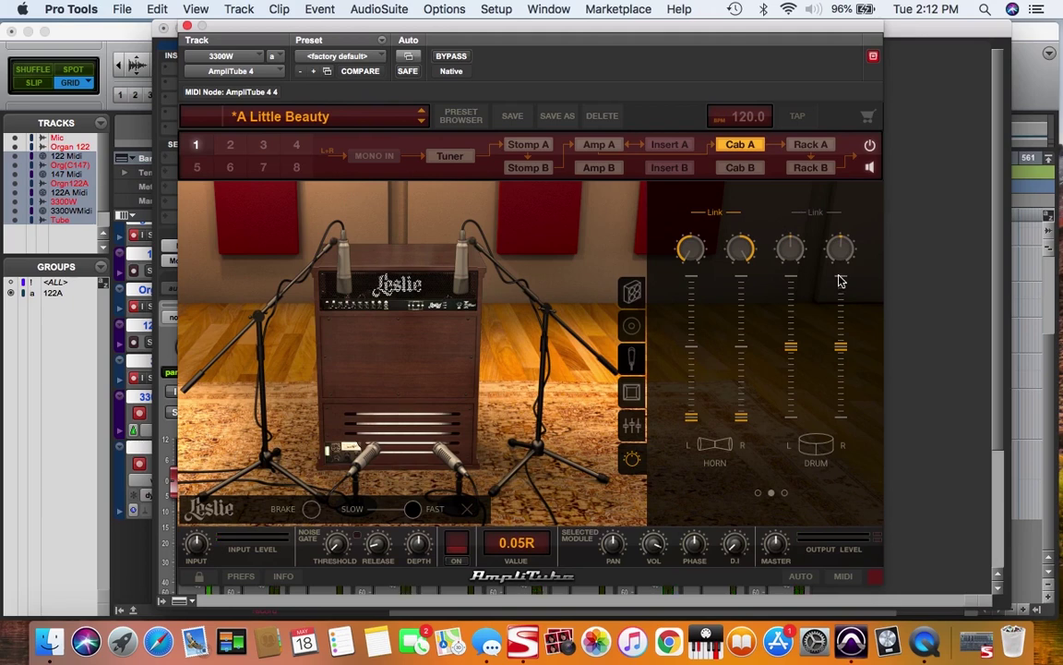
left_click_drag(842, 260, 797, 444)
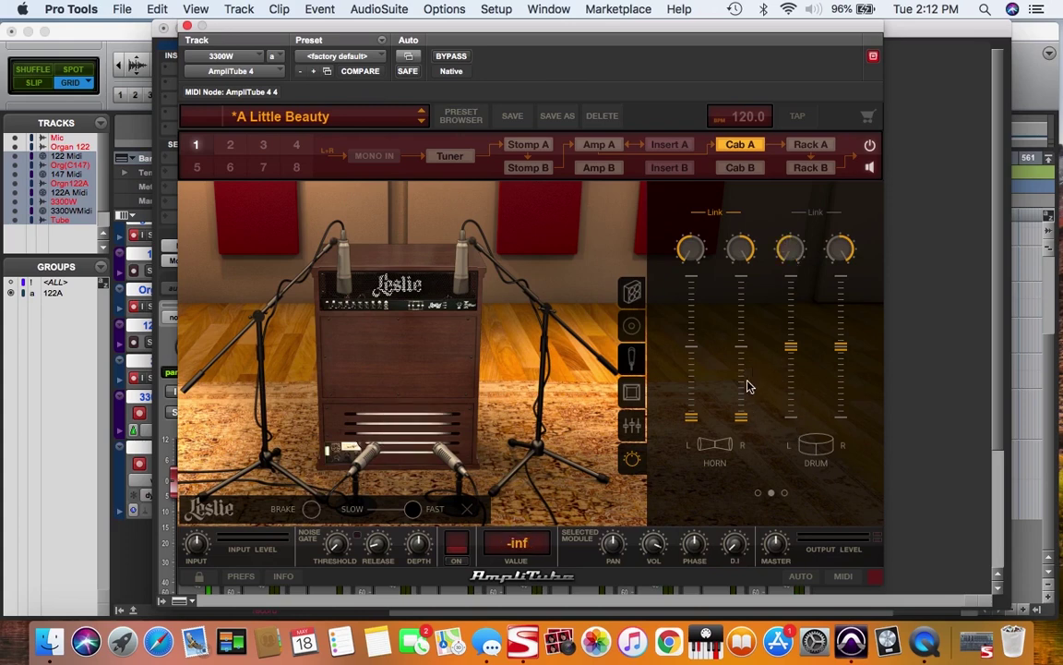
left_click_drag(748, 416, 754, 353)
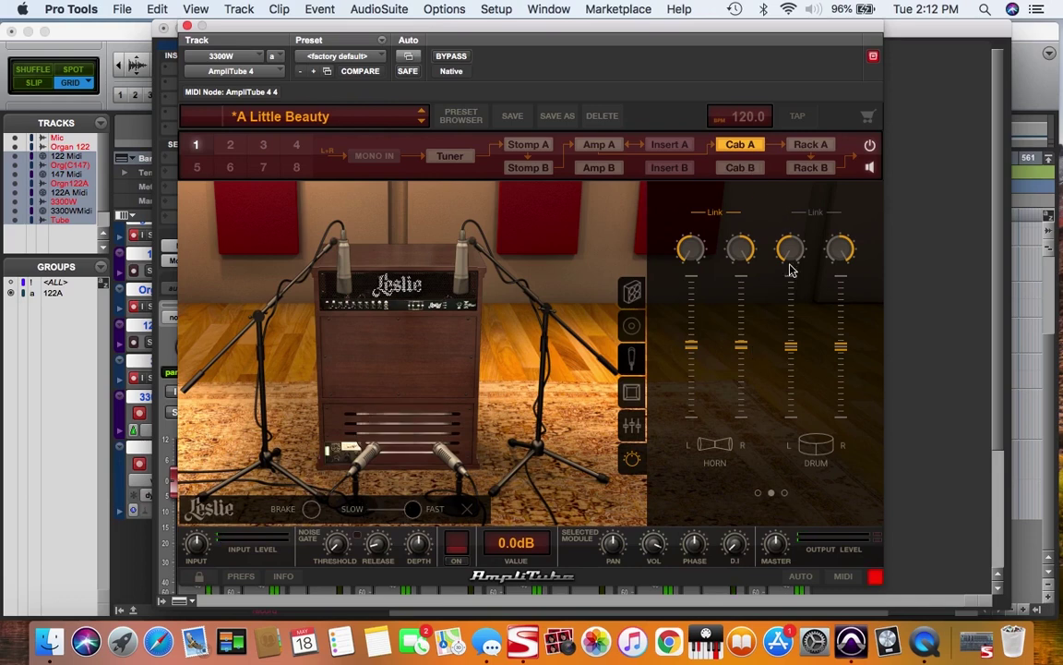
- Show the Leslie cabinet's EQ settings and set Mid Gain to -0.3 dB
left_click(785, 492)
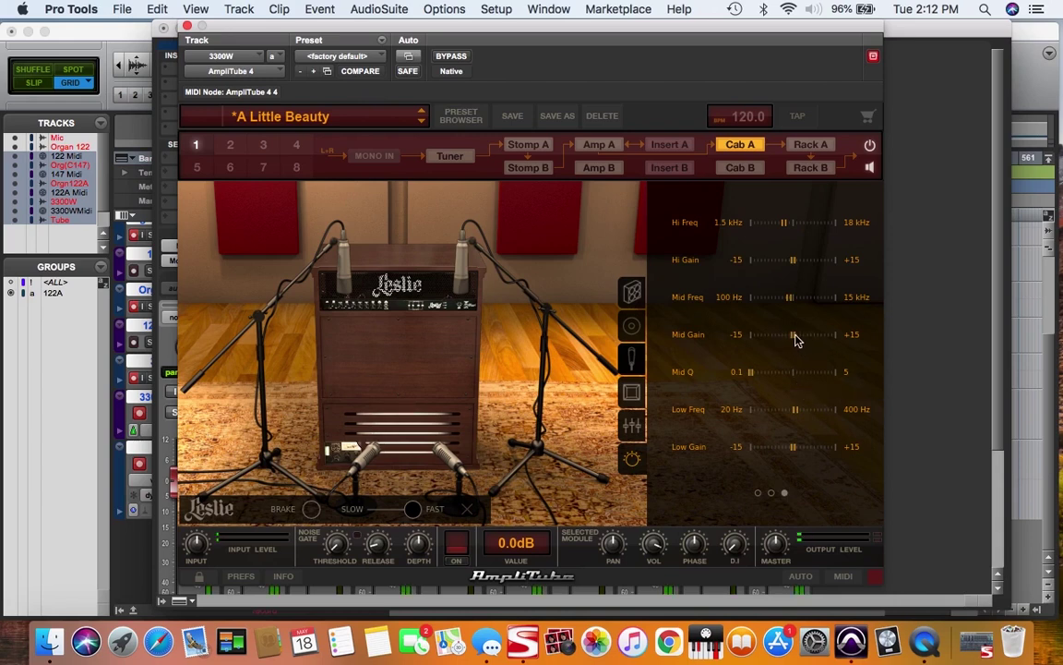
mouse_move(795, 335)
left_mouse_down()
mouse_move(842, 350)
mouse_move(743, 340)
mouse_move(796, 350)
left_mouse_up()
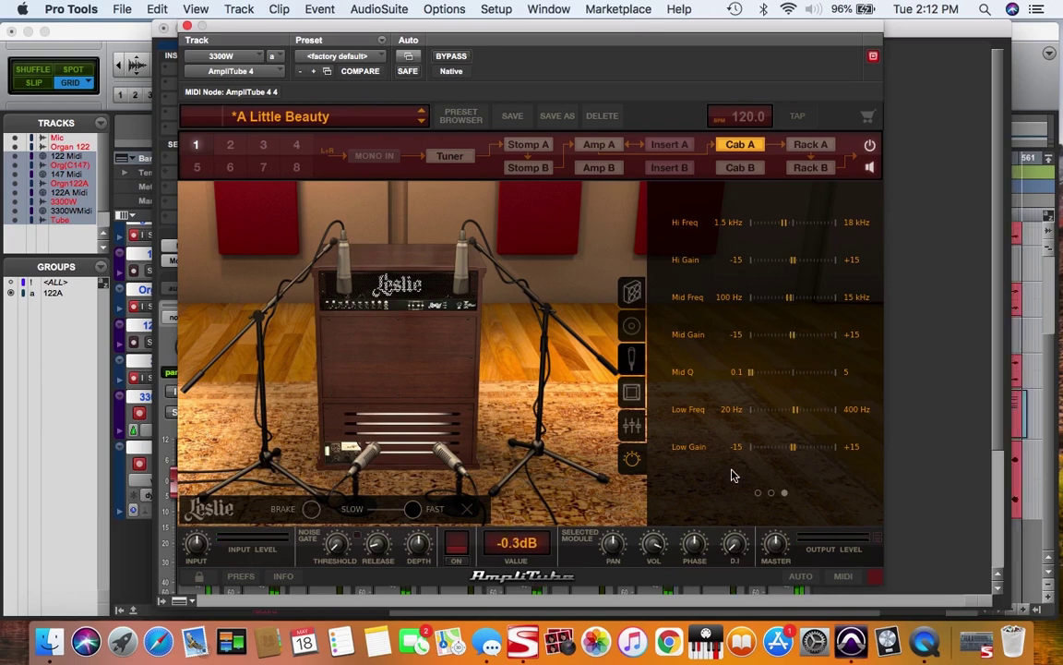
- Try the cabinet's room mic at levels from -8.3 dB to -19.1 dB with Width at 100%, and return its level to -Inf
left_click(632, 425)
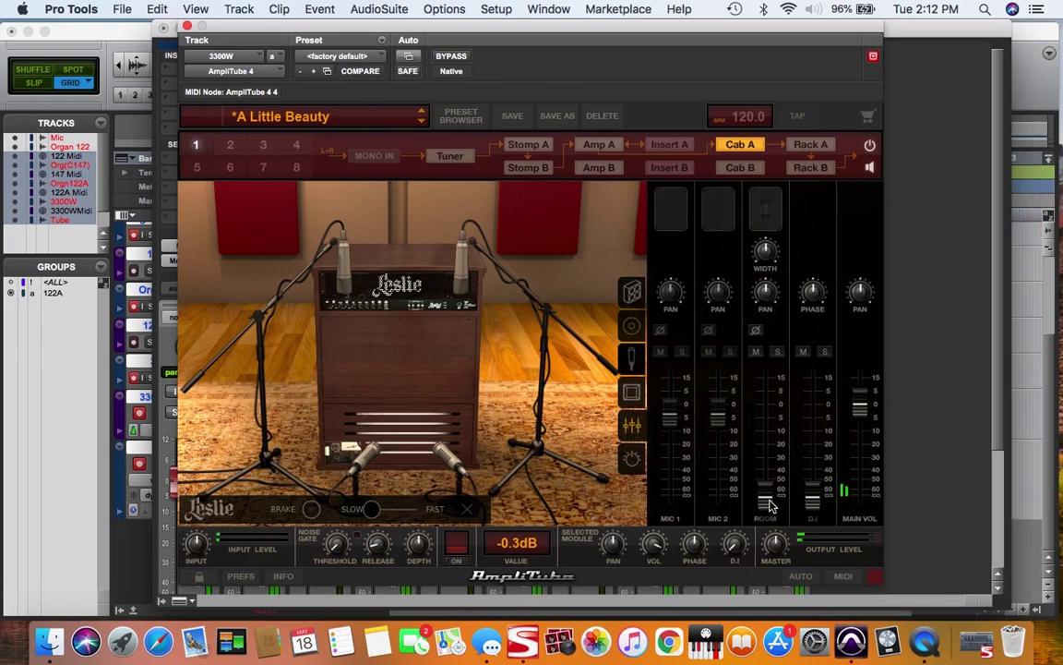
left_click_drag(770, 505, 764, 416)
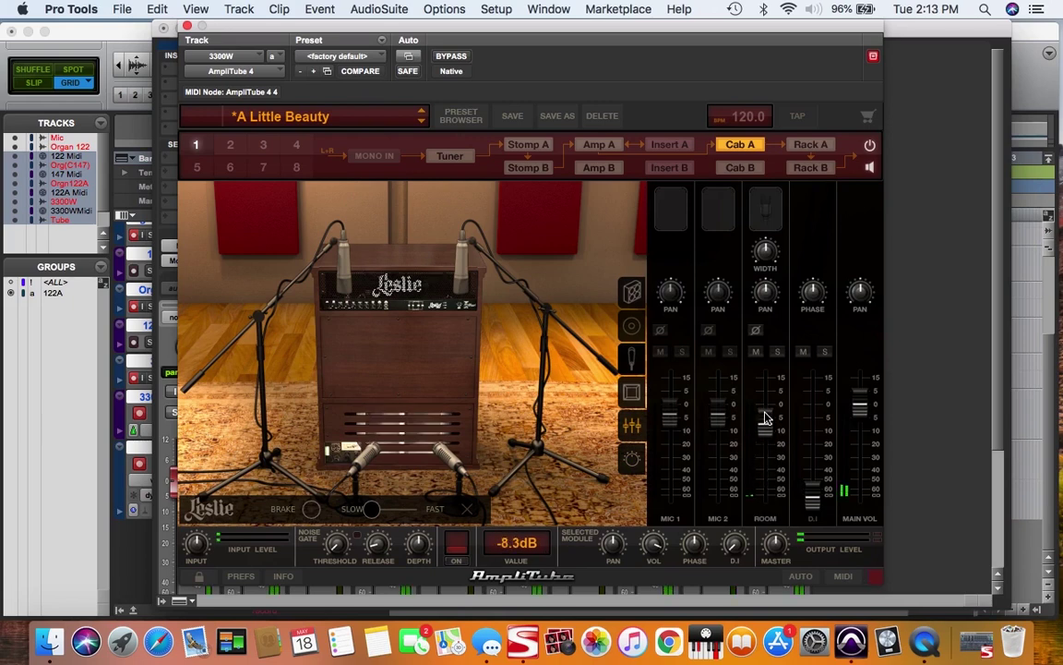
left_click(764, 309)
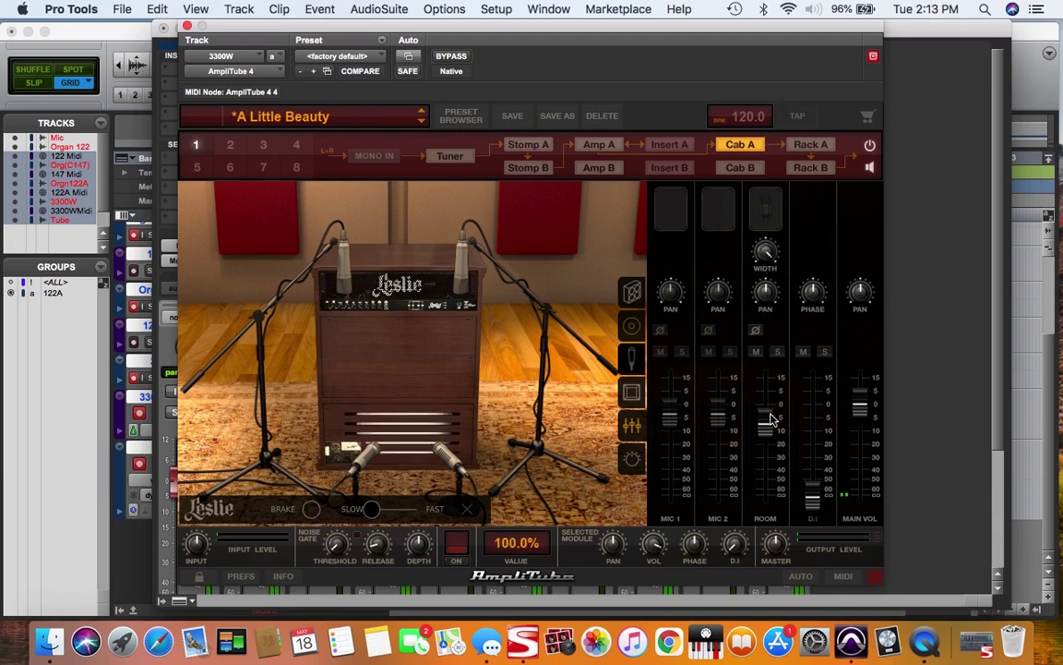
scroll(766, 441, "down", 5)
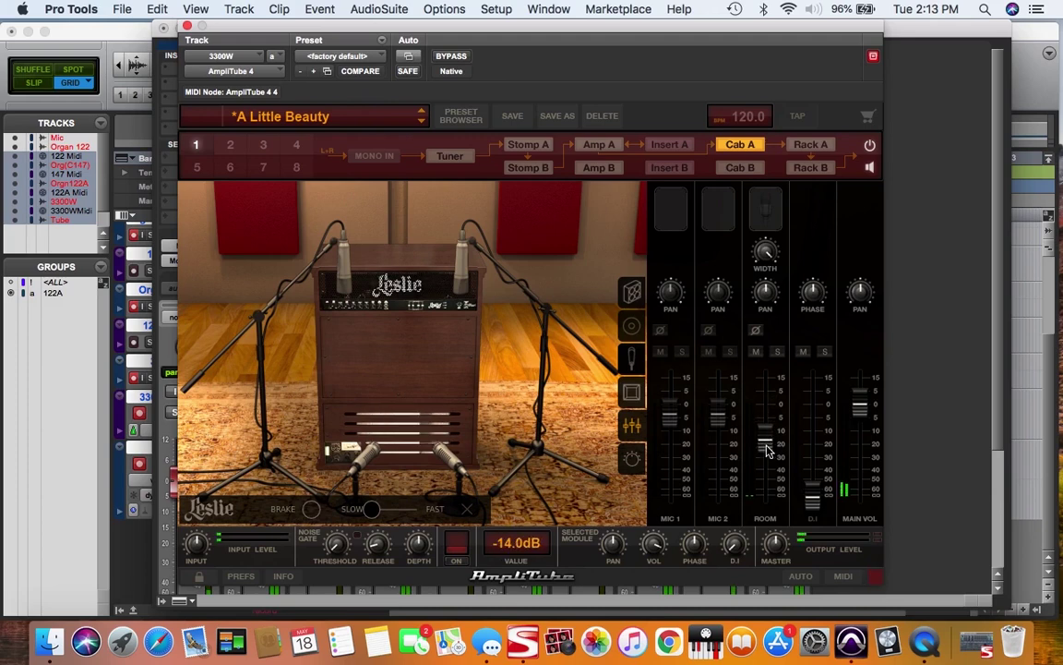
left_click(632, 399)
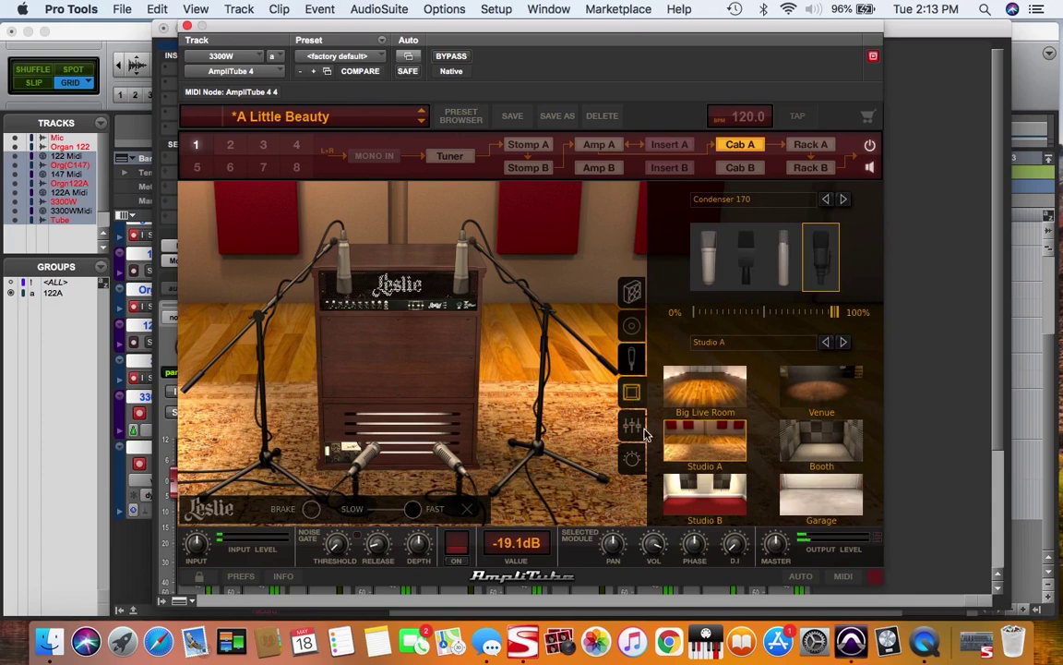
left_click(633, 426)
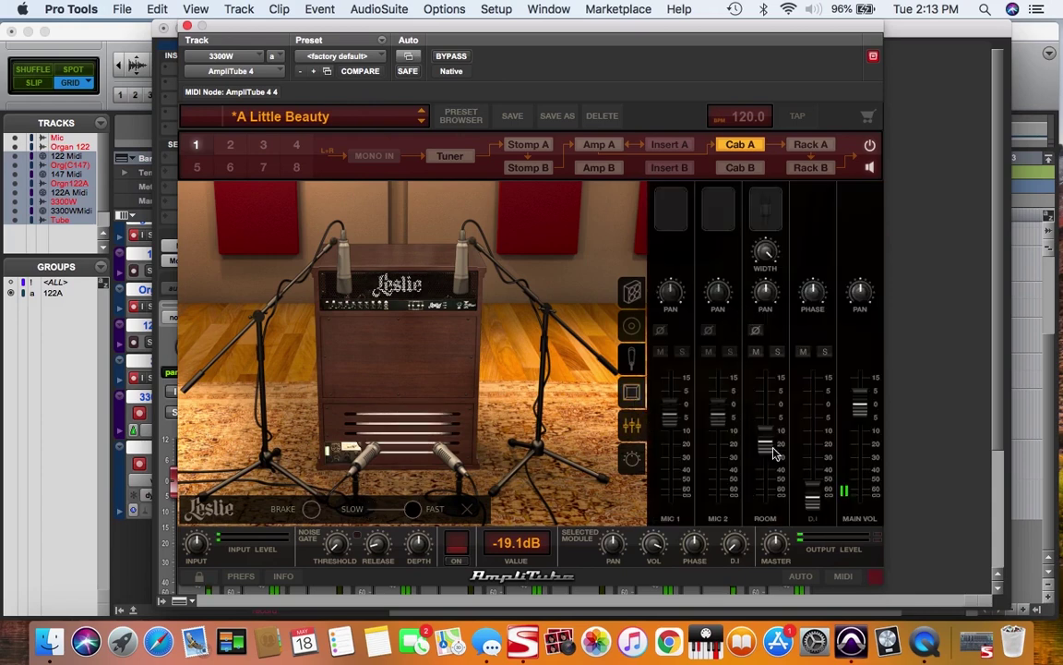
left_click_drag(772, 444, 757, 519)
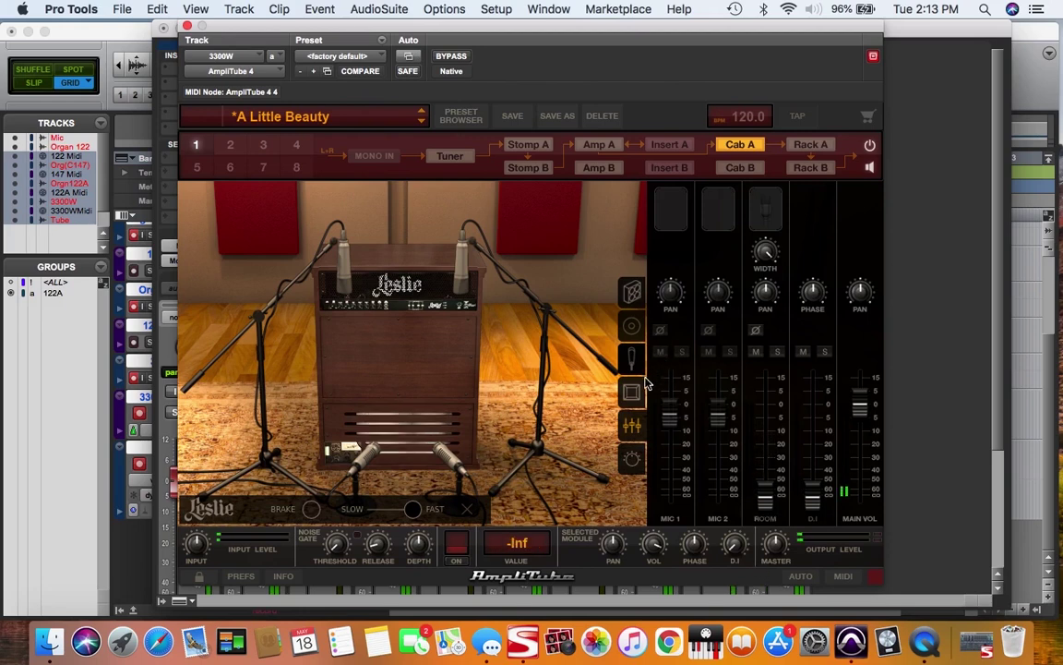
- Show the room and microphone choices, and browse the cabinet models around the 3300W
left_click(632, 358)
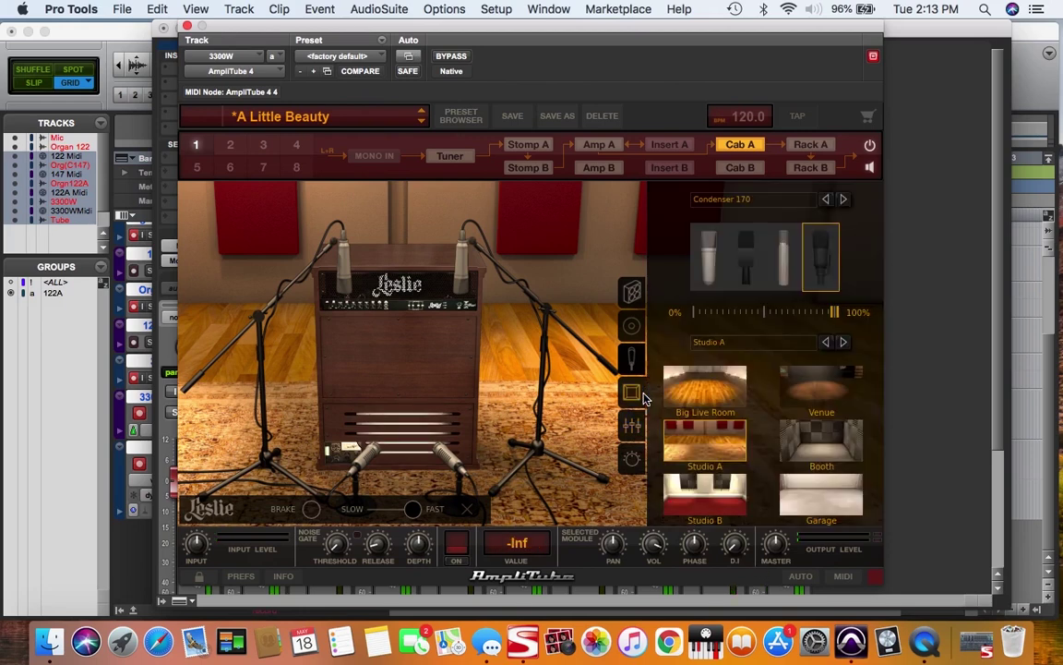
left_click(633, 293)
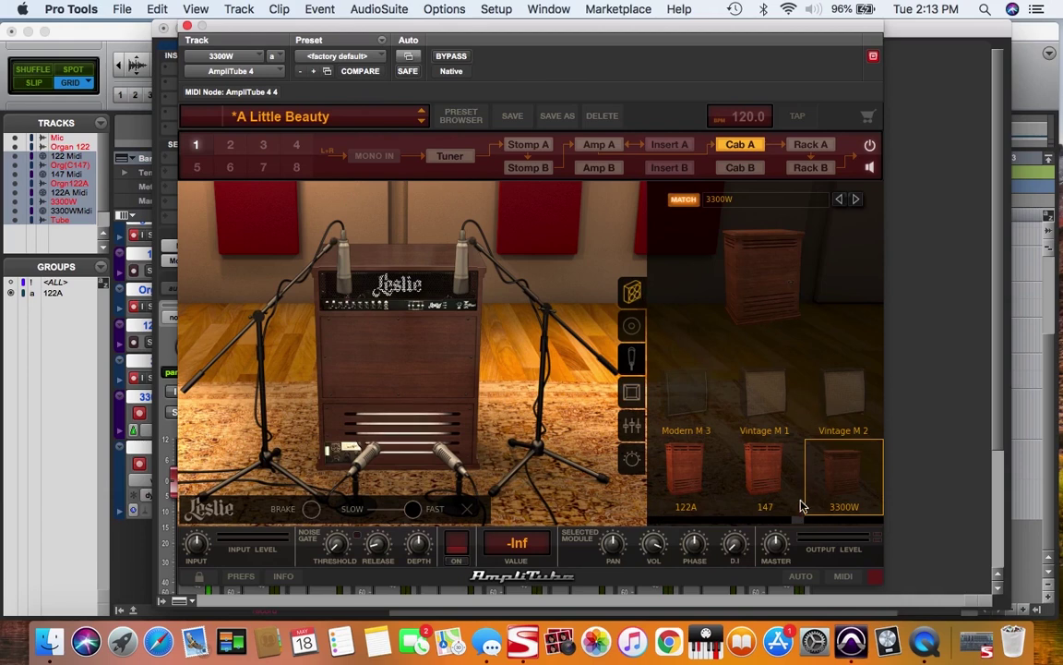
mouse_move(802, 518)
left_mouse_down()
mouse_move(882, 530)
mouse_move(778, 505)
mouse_move(809, 520)
left_mouse_up()
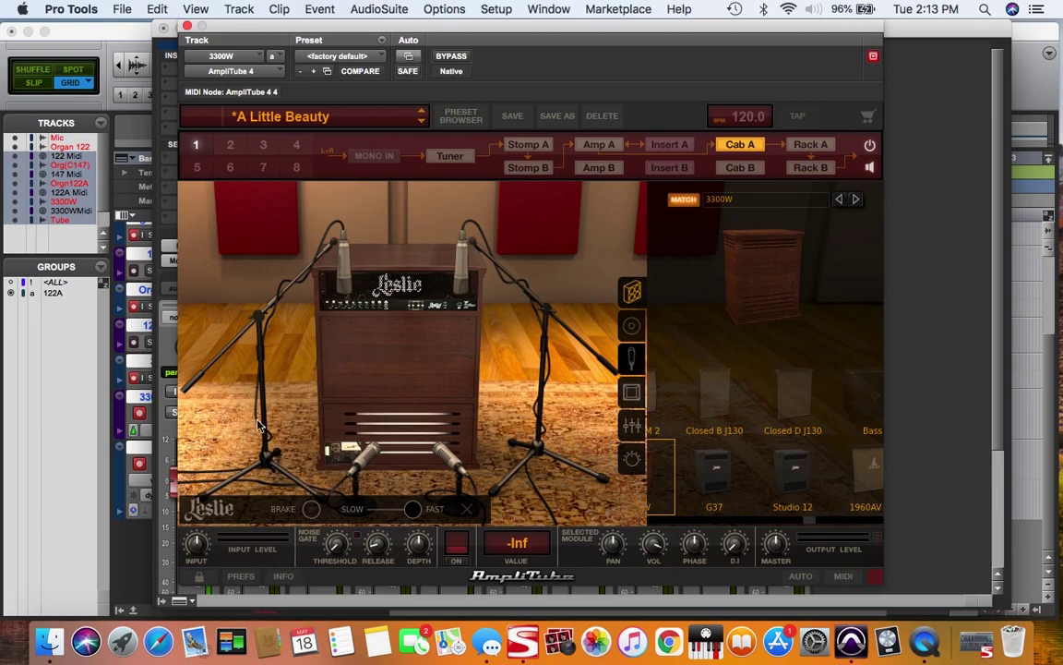
- Show the Leslie 3300W amp in Amp A and its list of model brands, and close the AmpliTube window
left_click(597, 145)
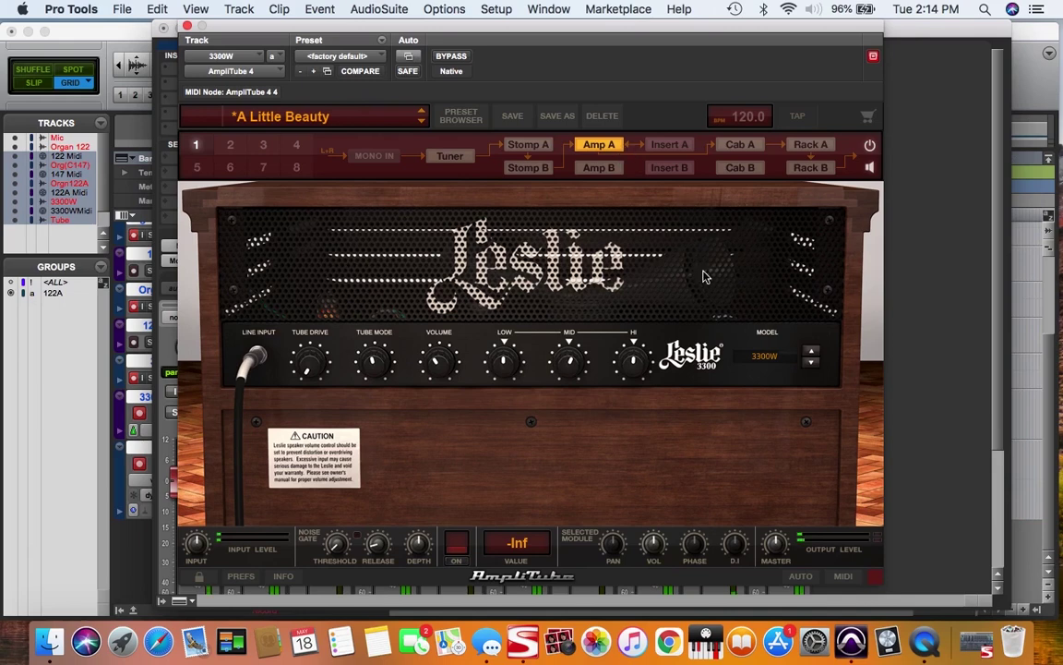
left_click(759, 366)
mouse_move(752, 490)
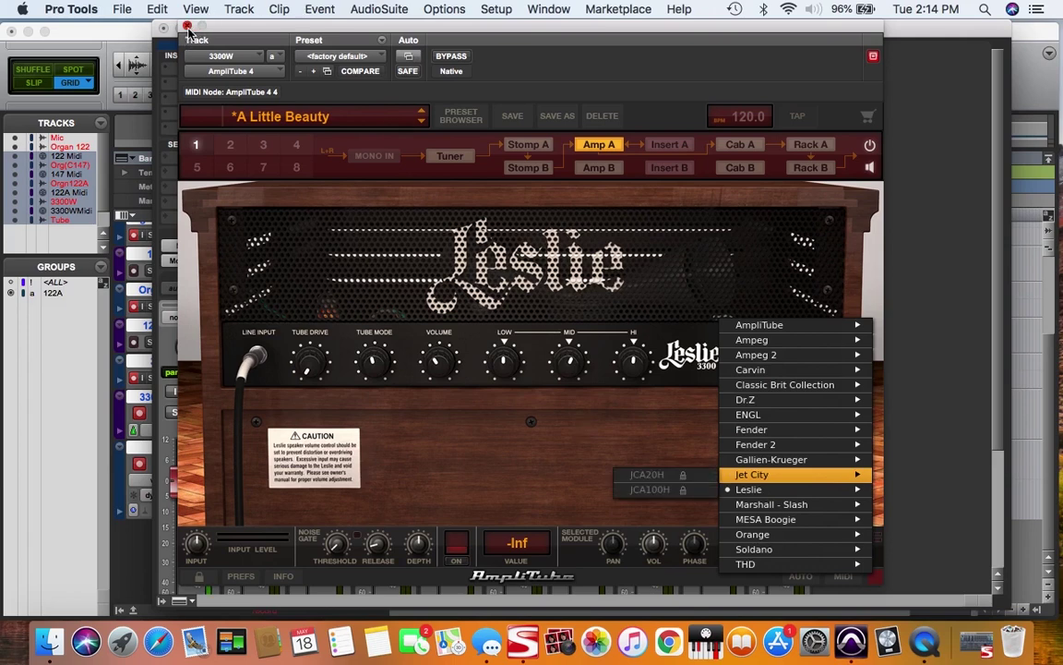
left_click(187, 28)
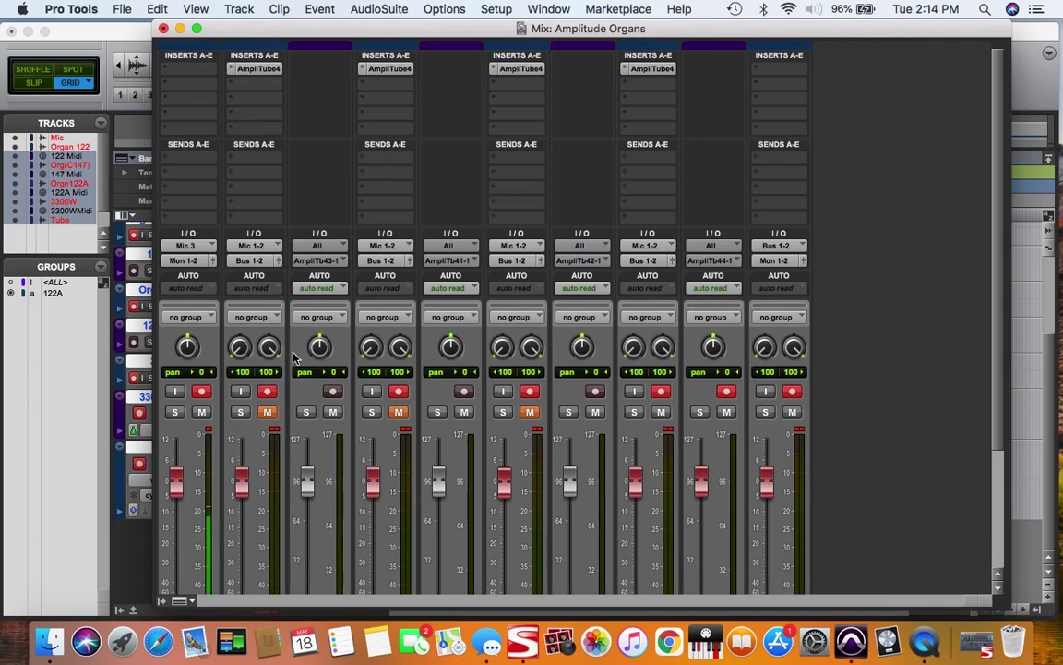
- Switch to the 147 organ by unmuting Orgn(C147), record-enabling 147 Midi and muting the 3300W track
scroll(293, 358, "down", 5)
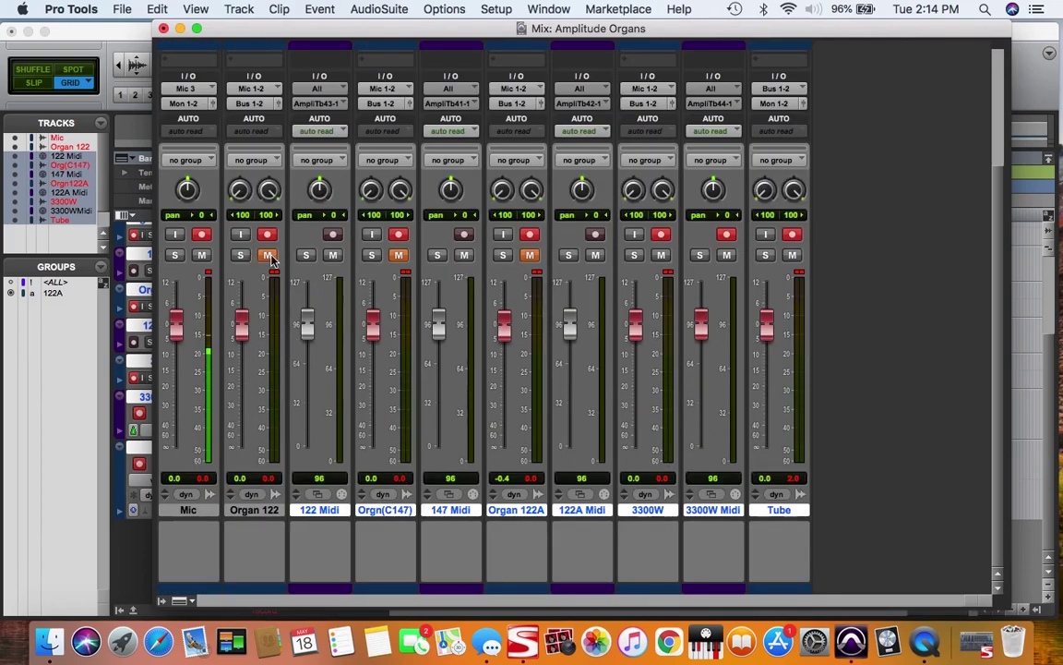
left_click(398, 255)
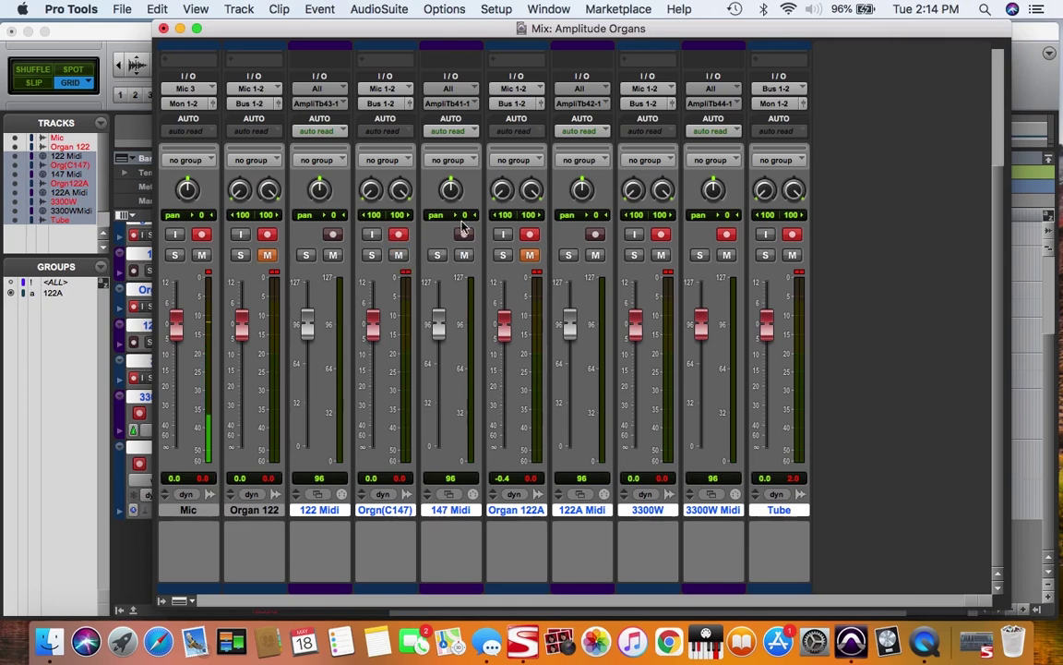
left_click(463, 235)
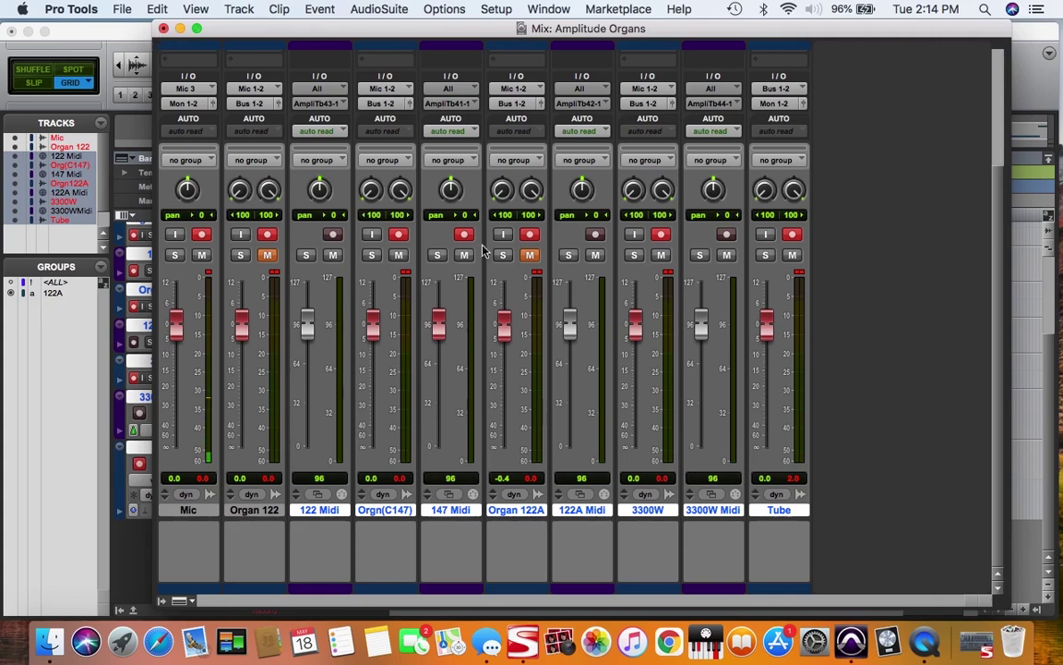
left_click(661, 255)
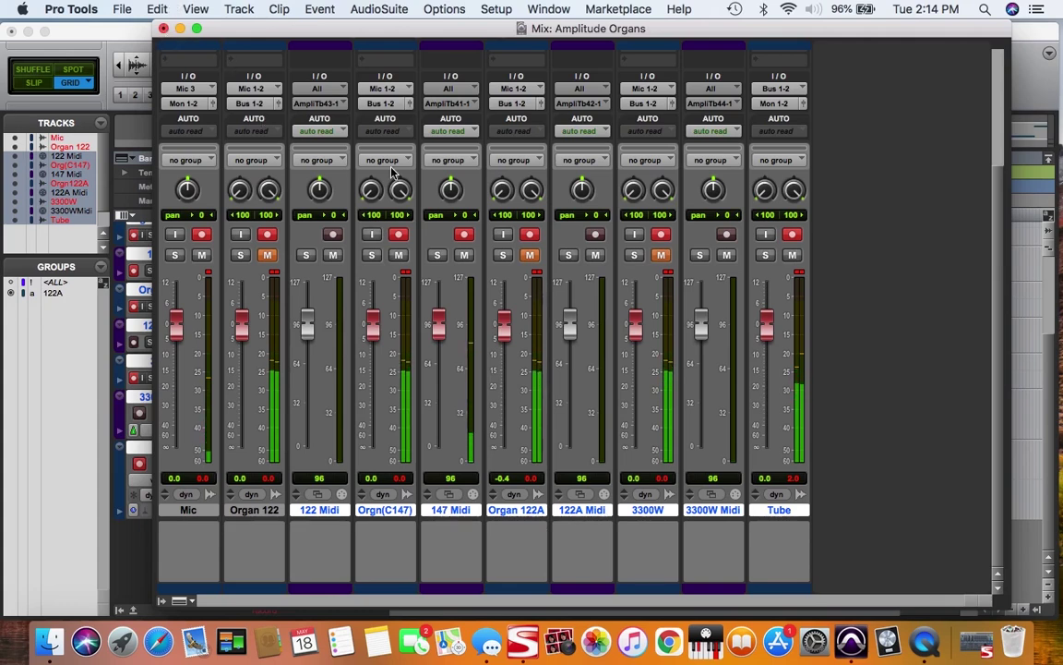
- Open the AmpliTube insert on the Orgn(C147) track
key("super+alt+1")
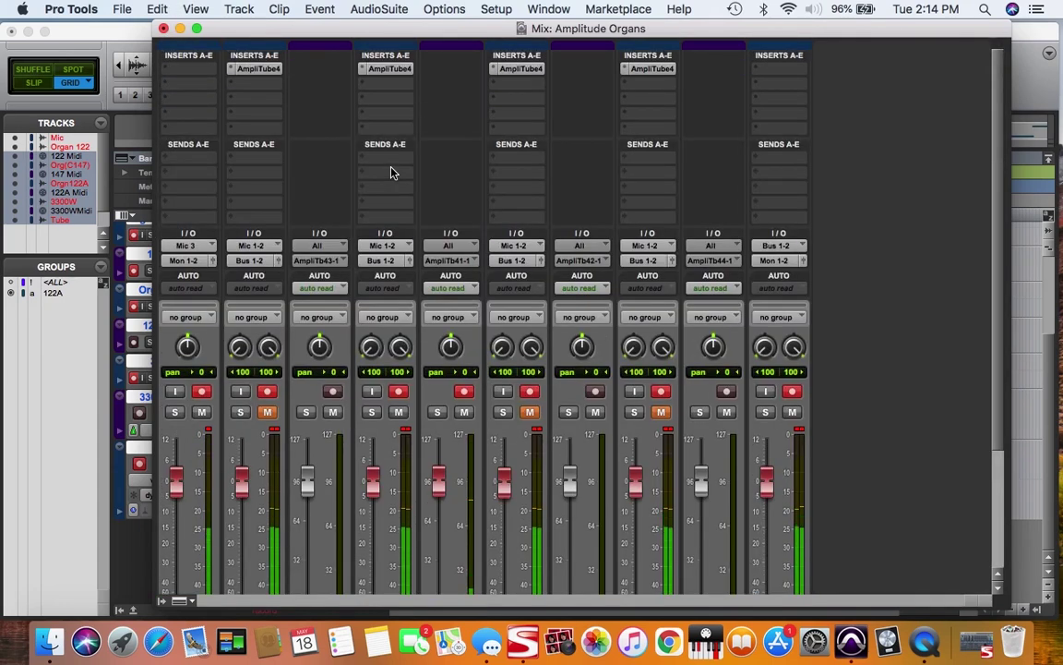
left_click(386, 72)
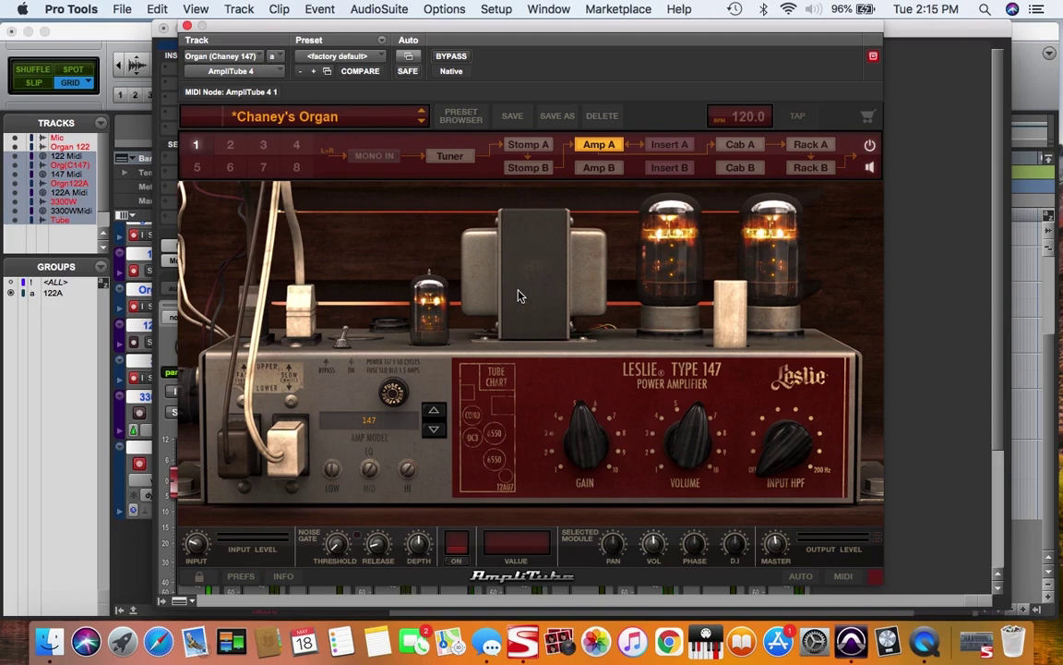
- Bypass the Leslie 147 power amplifier to compare the sound without it, and switch it back on
left_click(341, 336)
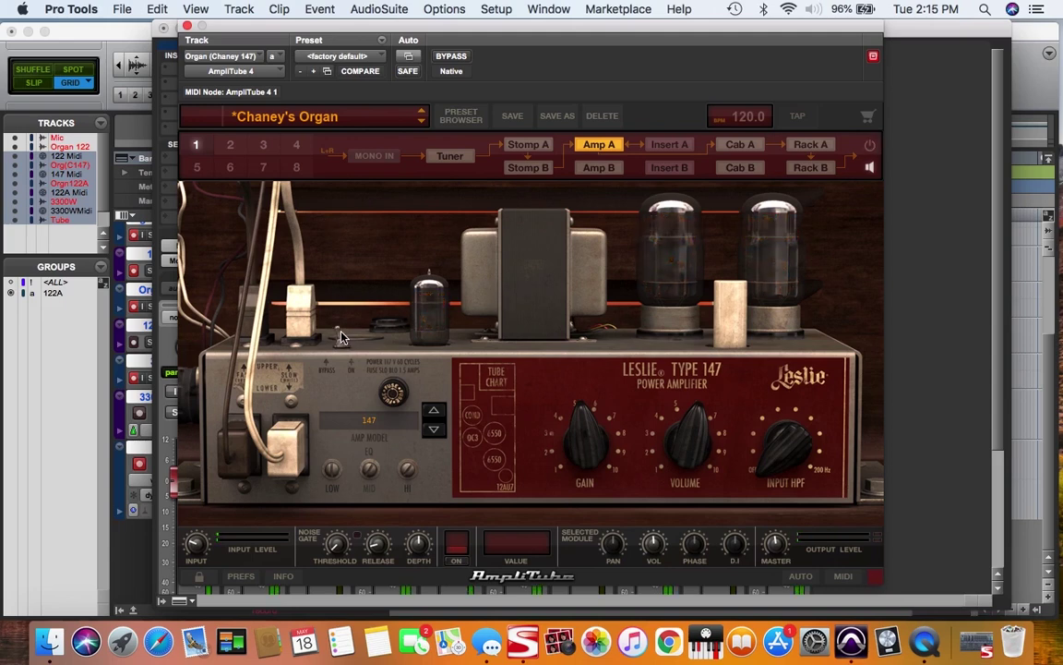
left_click(341, 336)
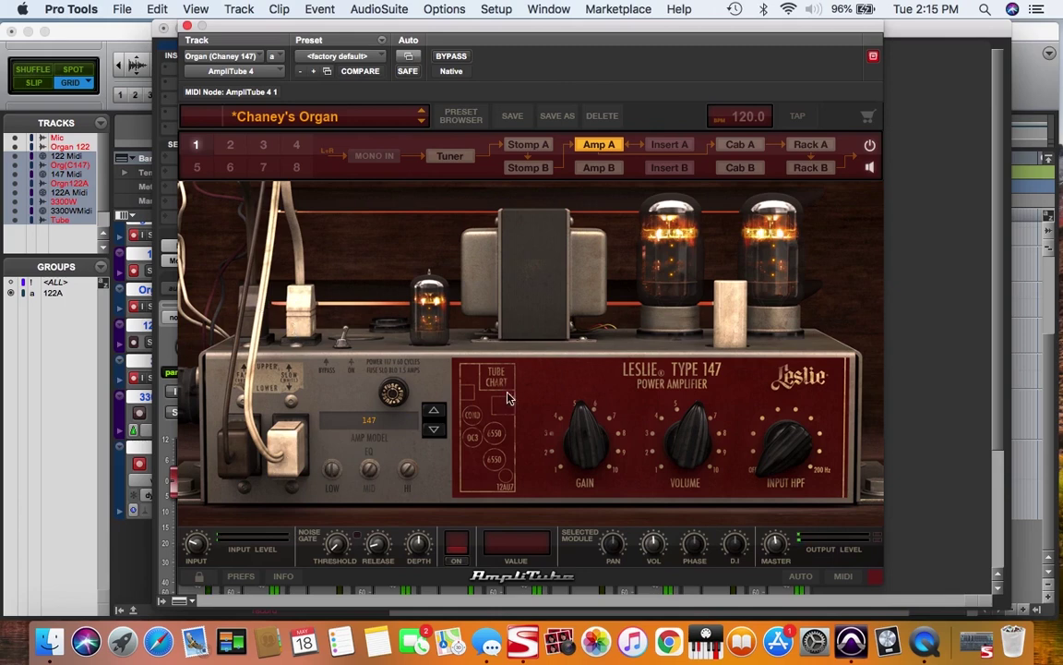
- Lower the 147 amp's gain, and try the input high-pass filter at 120 Hz before returning it to off
left_click_drag(567, 411, 582, 456)
left_click_drag(786, 445, 792, 470)
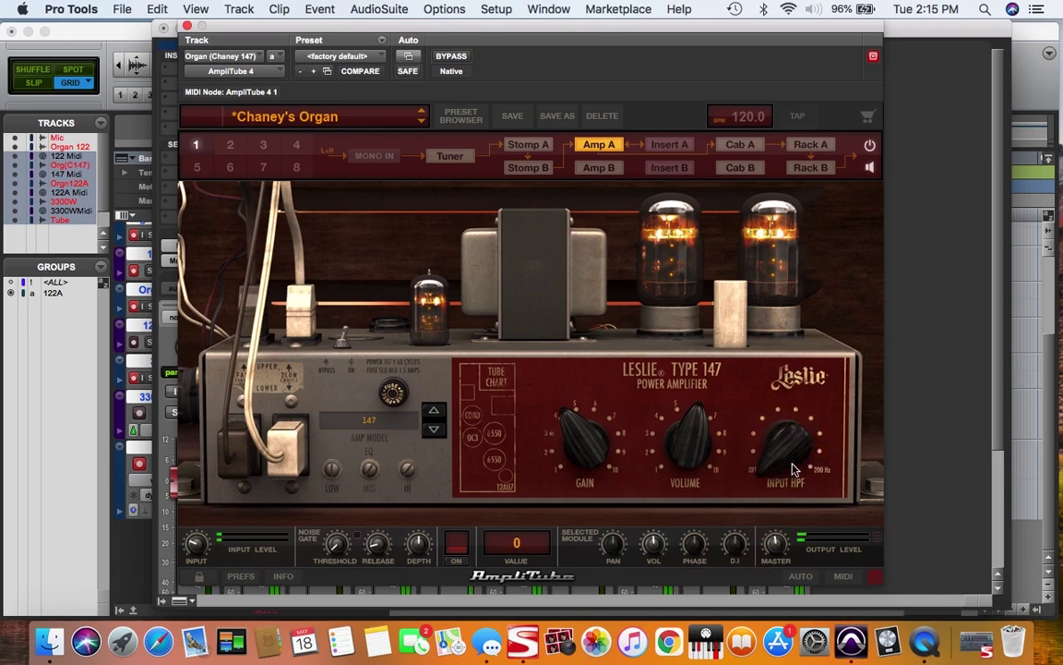
left_click_drag(790, 394, 721, 386)
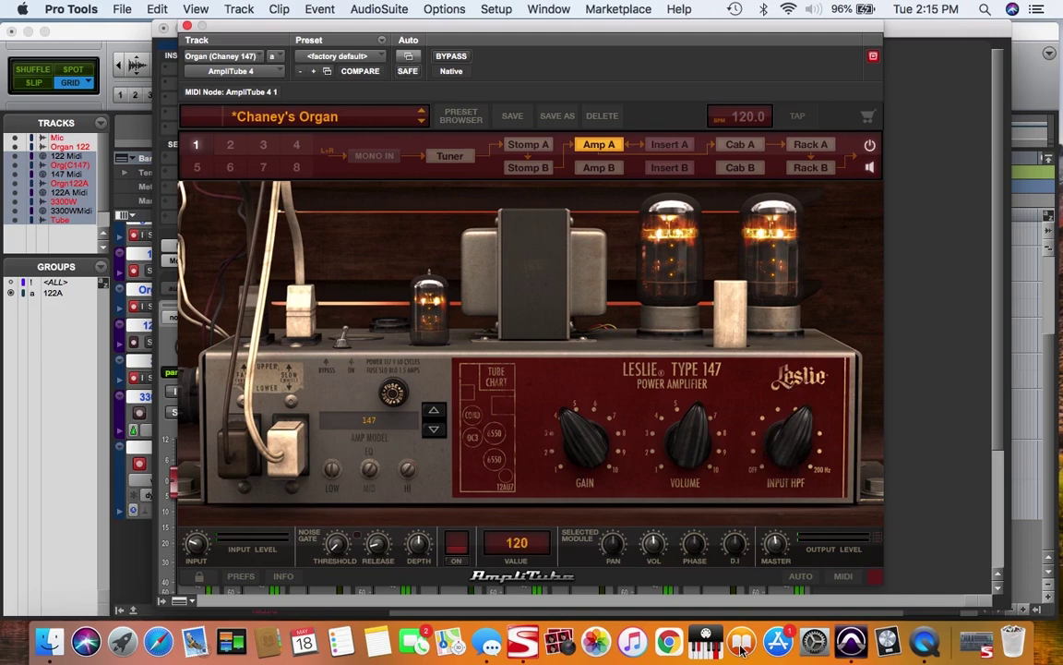
left_click_drag(783, 435, 703, 437)
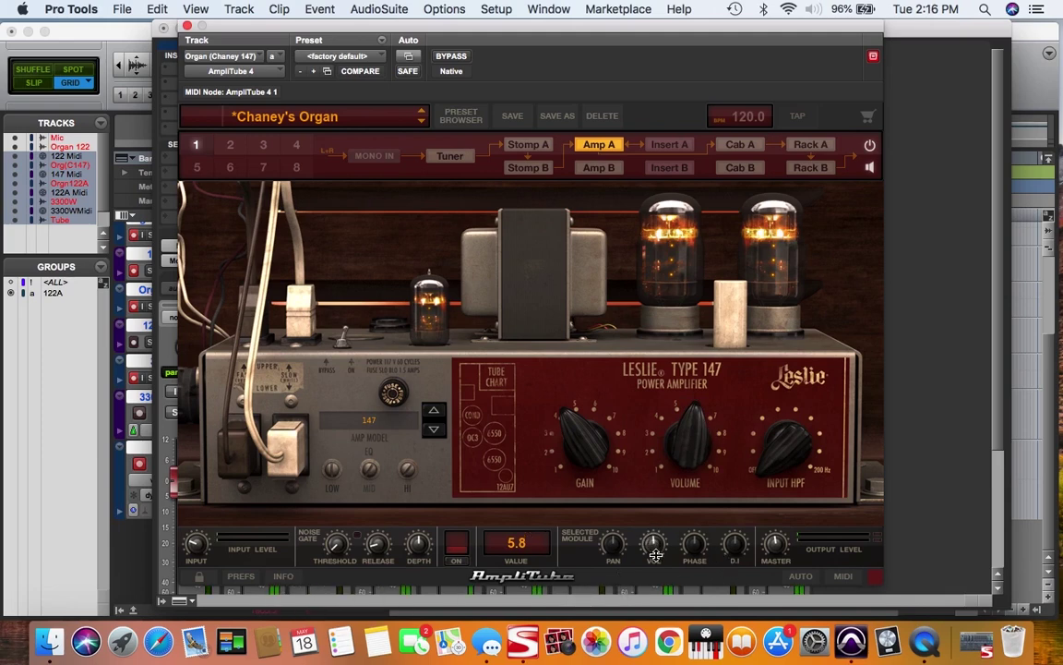
- Set the selected amp module's volume to 1.4 dB and close the AmpliTube window
left_click_drag(658, 548, 652, 545)
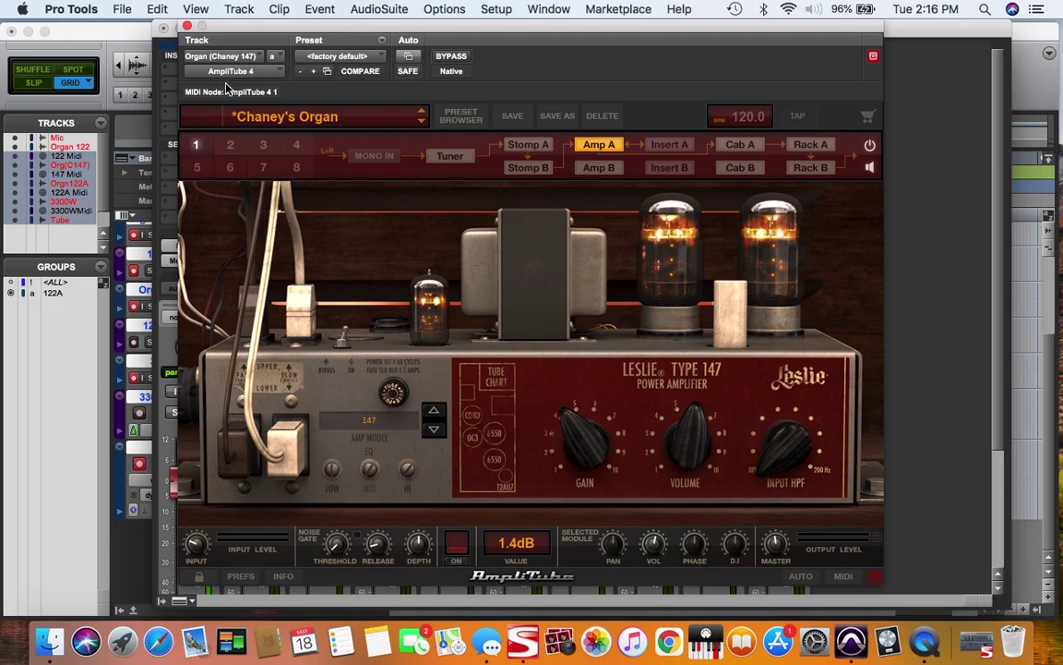
left_click(187, 25)
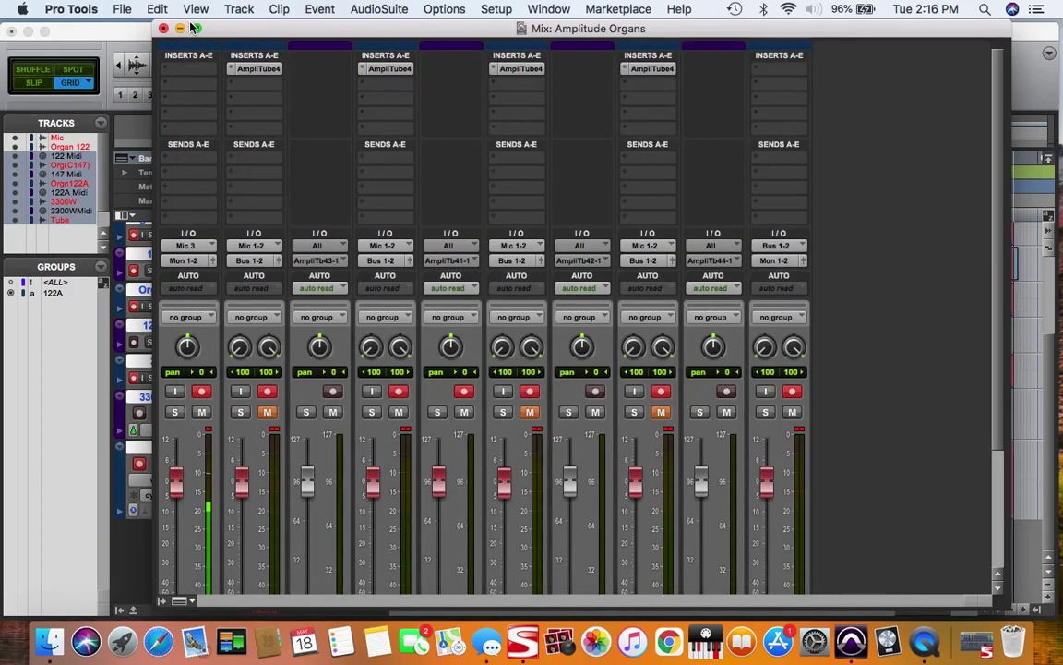